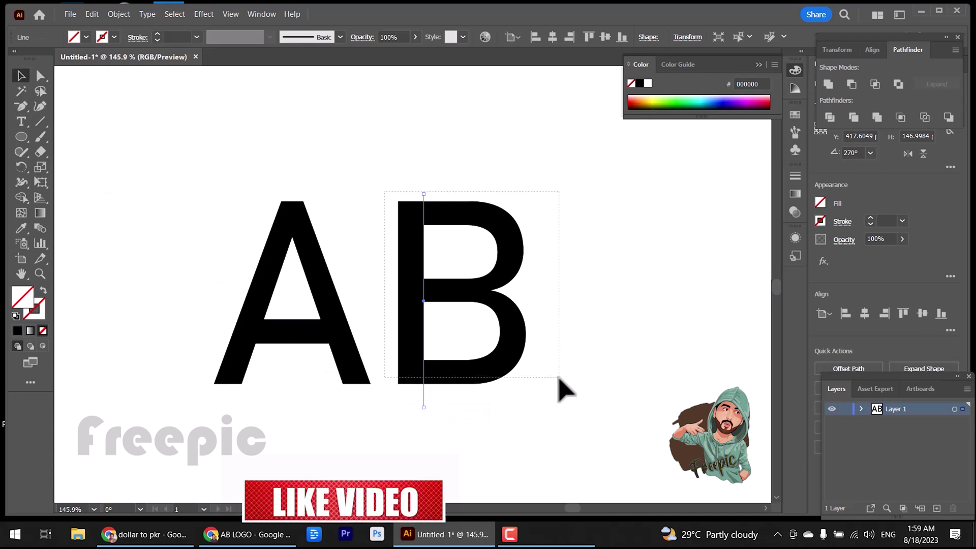
Divide the letter B along the vertical line and delete the outer strip of its stem
click(830, 118)
right_click(470, 288)
click(497, 189)
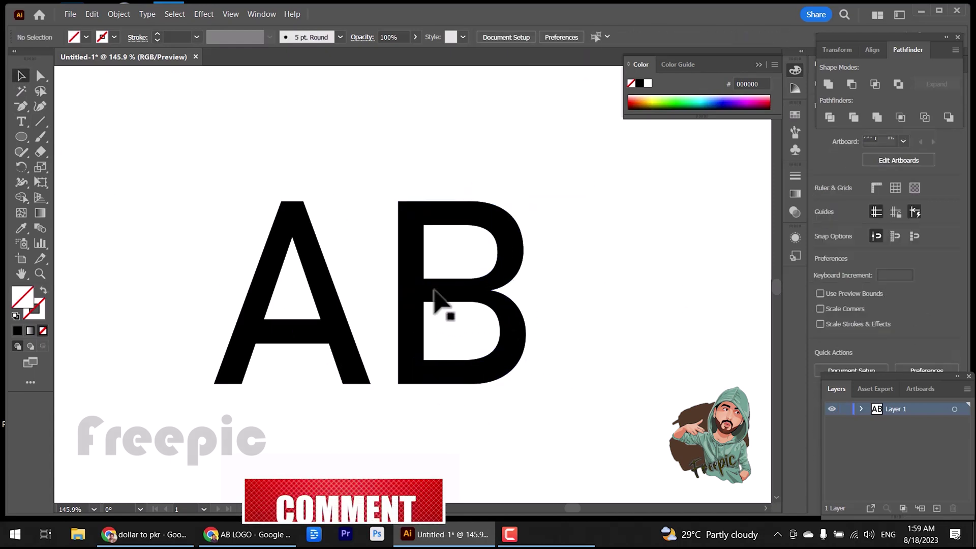
click(400, 254)
key(Delete)
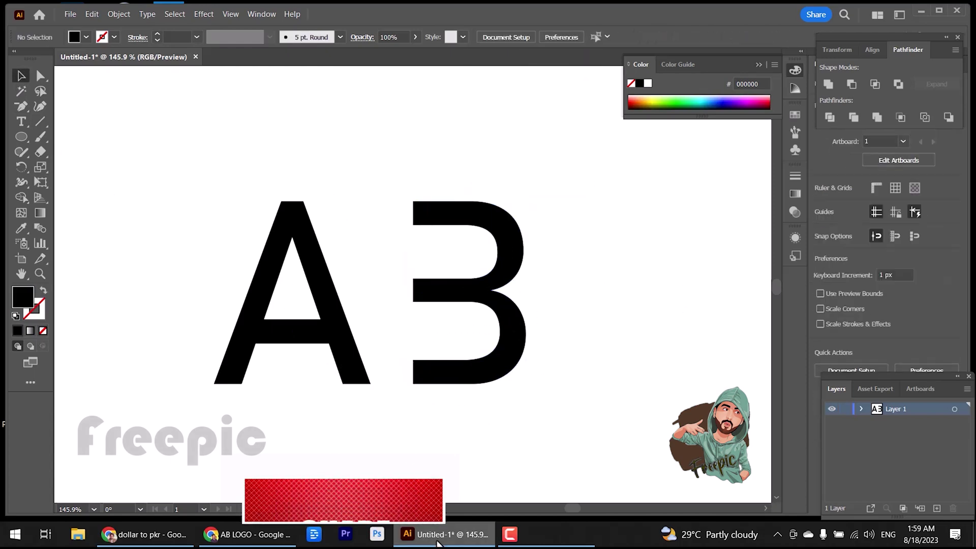
Remove the unfilled leftover pieces of the divided B with the Magic Wand
click(478, 216)
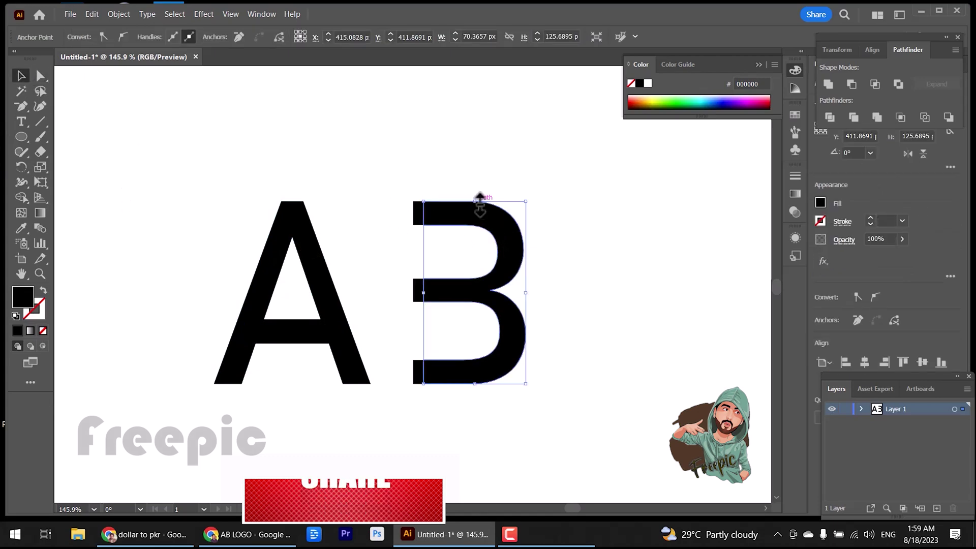
key(ctrl+z)
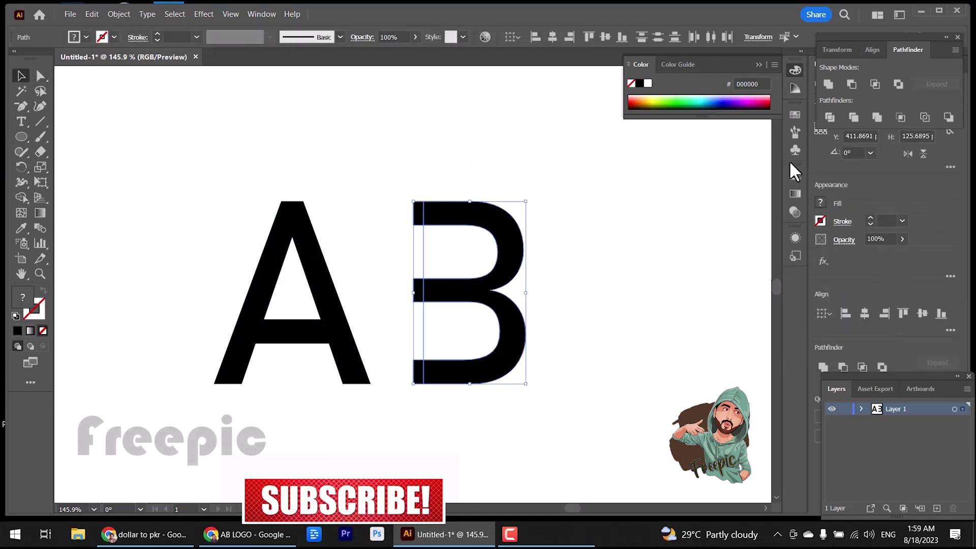
click(828, 85)
key(ctrl+z)
key(y)
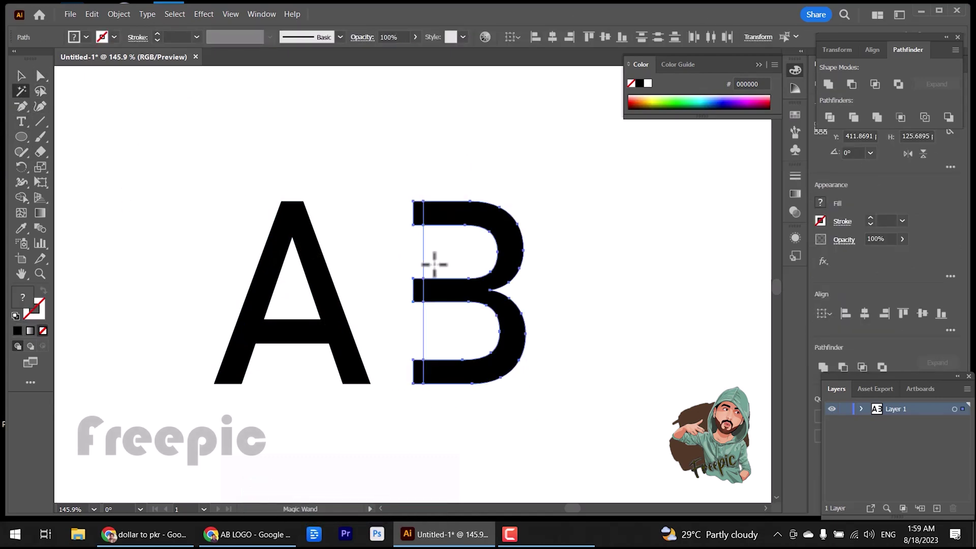
key(Delete)
click(21, 75)
click(456, 208)
drag(475, 202, 476, 183)
key(ctrl+z)
Stretch all pieces of the B to about 154 px high, widen them, and unite them into one shape
drag(384, 171, 563, 423)
drag(574, 178, 411, 381)
drag(470, 201, 471, 161)
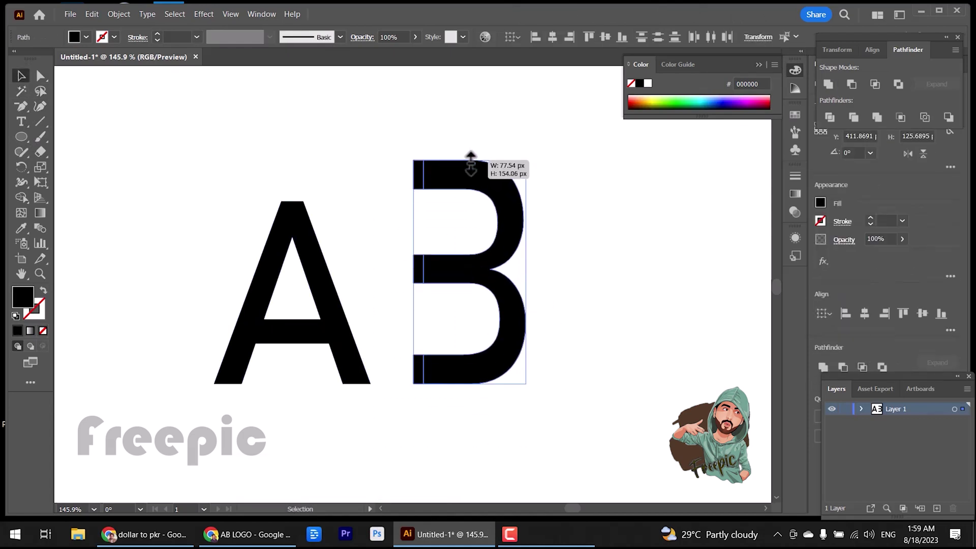
drag(535, 275, 564, 274)
drag(393, 136, 582, 438)
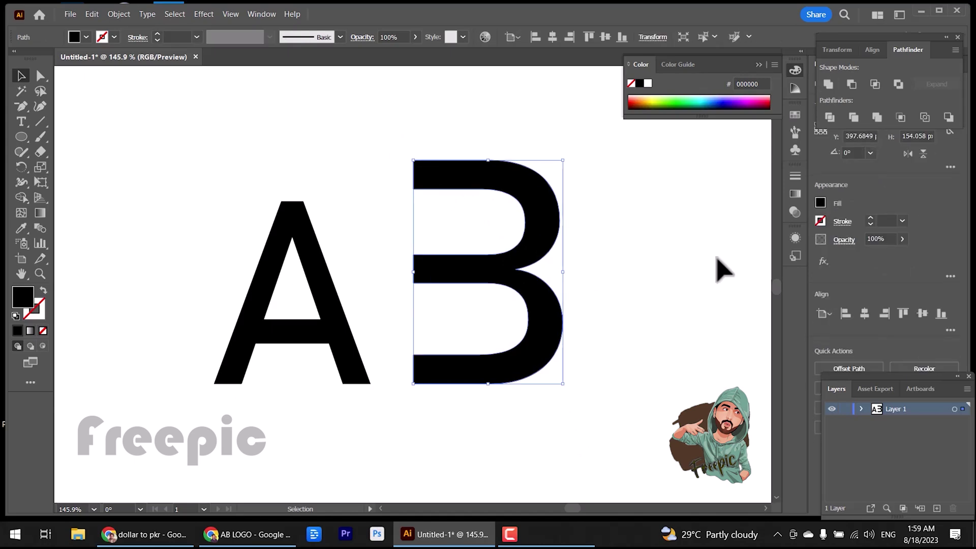
Move the A over the open left end of the B and shorten it to about 95 px high
drag(334, 289, 467, 270)
drag(426, 183, 426, 228)
click(494, 301)
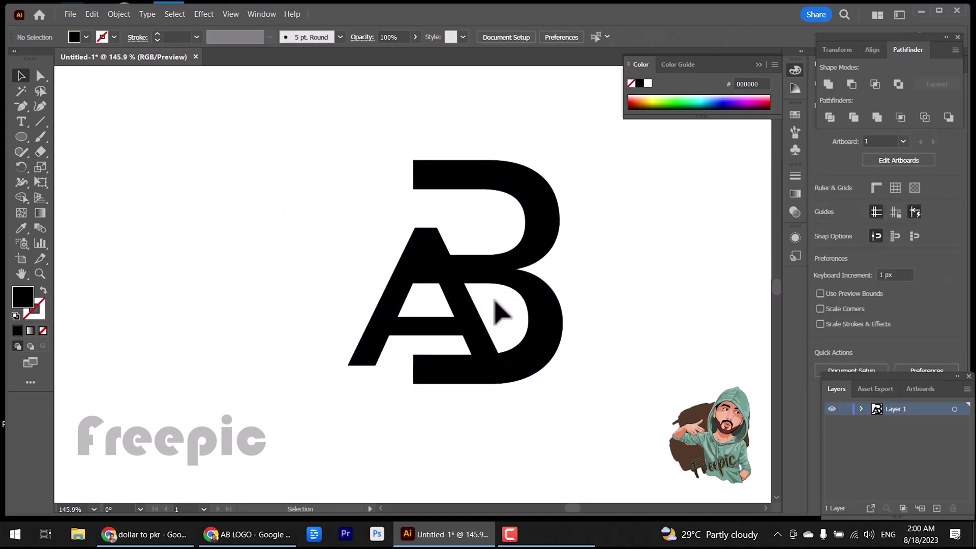
Raise the A until its peak sits just under the B's top bar, reducing its height a little more
click(466, 302)
drag(447, 322, 464, 260)
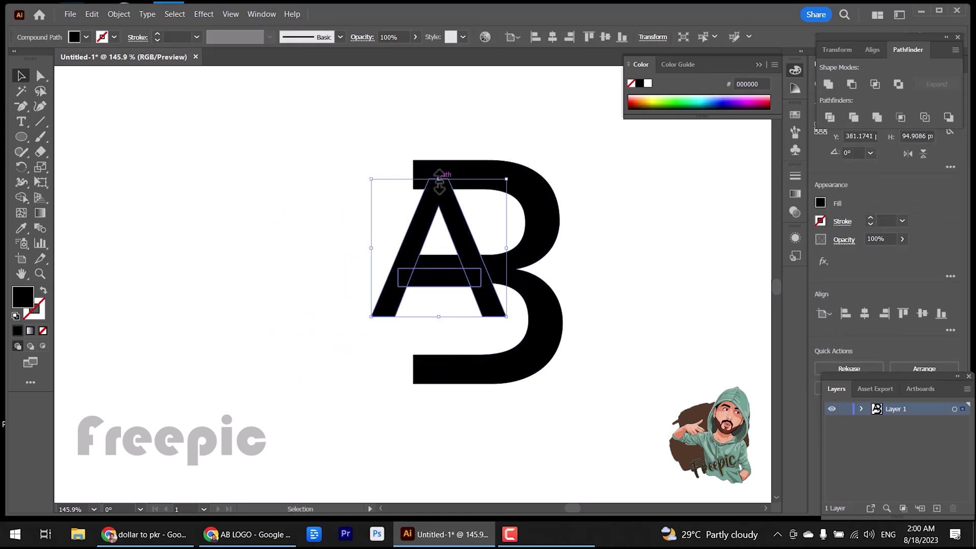
drag(439, 180, 439, 194)
mouse_move(454, 224)
mouse_down()
mouse_move(429, 215)
mouse_move(441, 224)
mouse_up()
click(304, 257)
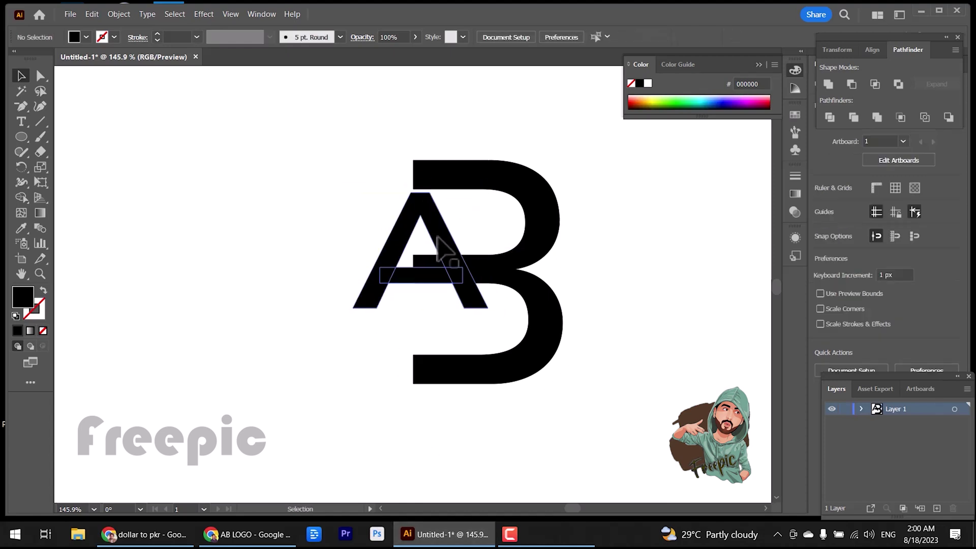
Extend the open end of the B's middle bar to the A's left leg, moving both end anchor points
drag(347, 160, 417, 315)
click(41, 76)
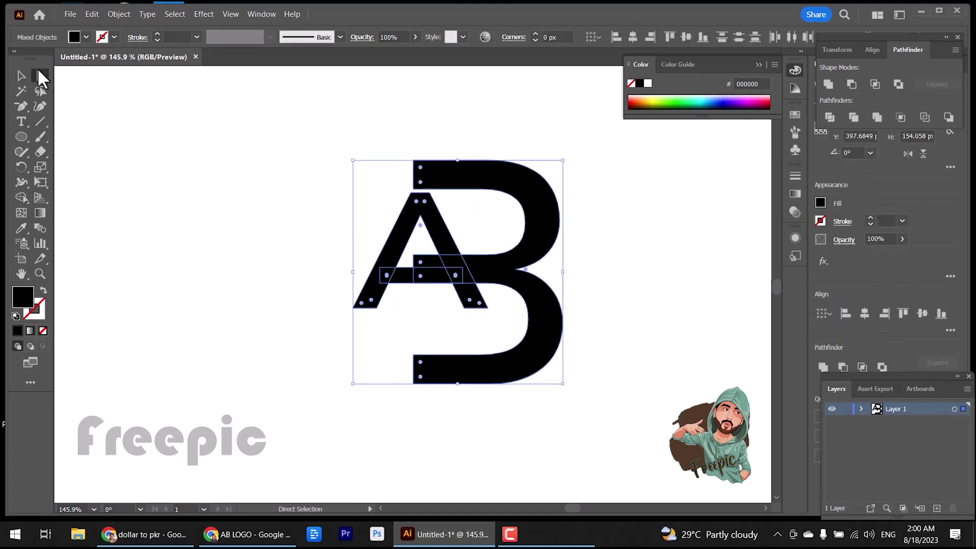
drag(414, 254, 394, 250)
drag(414, 283, 389, 262)
click(407, 245)
click(394, 252)
click(427, 348)
Lengthen the A's left leg diagonally past the B's base and its right leg to above the lower bar, shifting the A slightly right
click(354, 308)
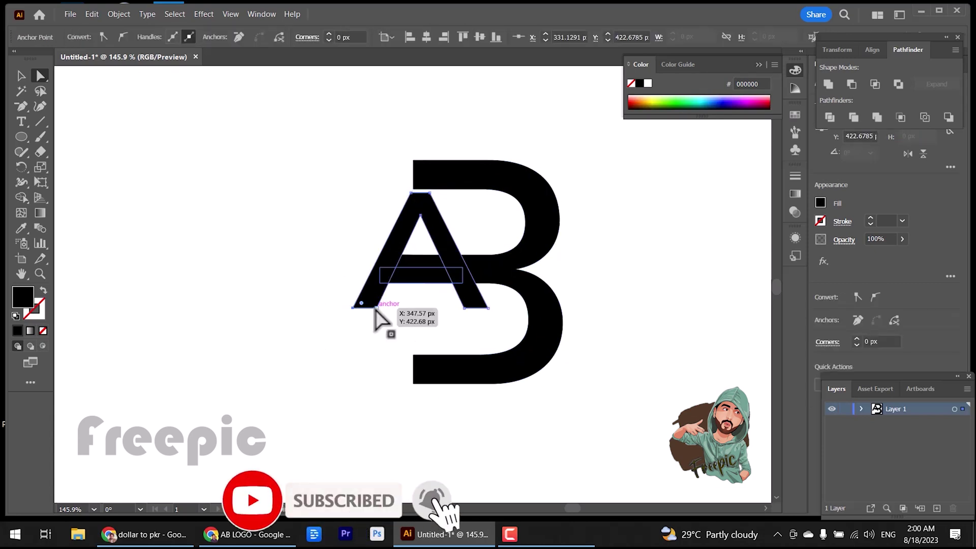
drag(361, 314, 286, 447)
drag(475, 309, 455, 340)
click(299, 254)
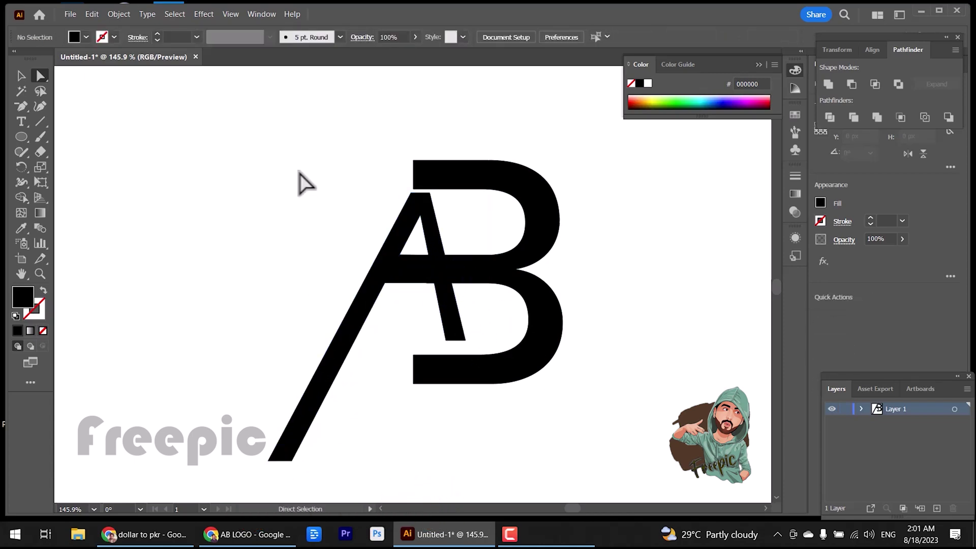
drag(399, 226, 407, 226)
click(382, 224)
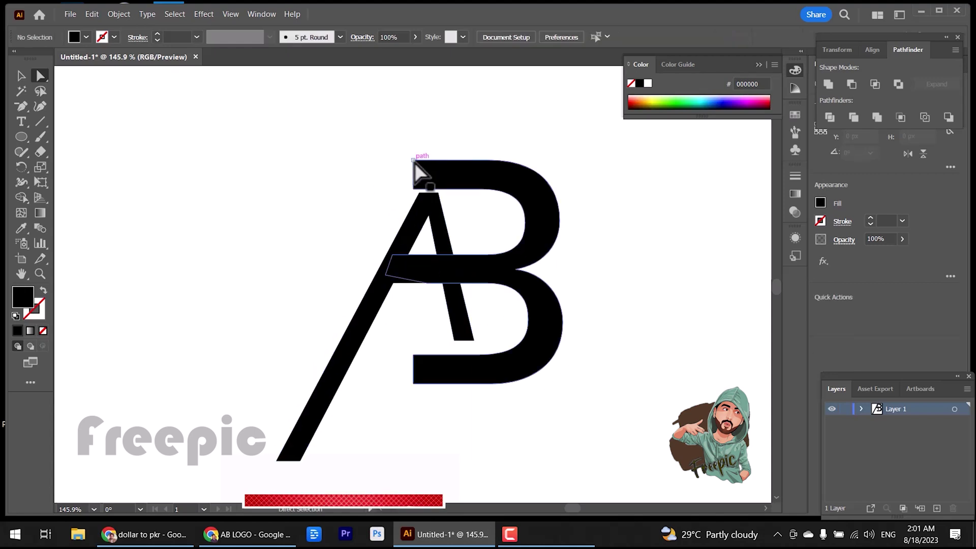
Extend the open end of the B's top bar leftward beyond the A to about X 256 px
click(414, 161)
drag(413, 190, 244, 196)
drag(413, 160, 243, 165)
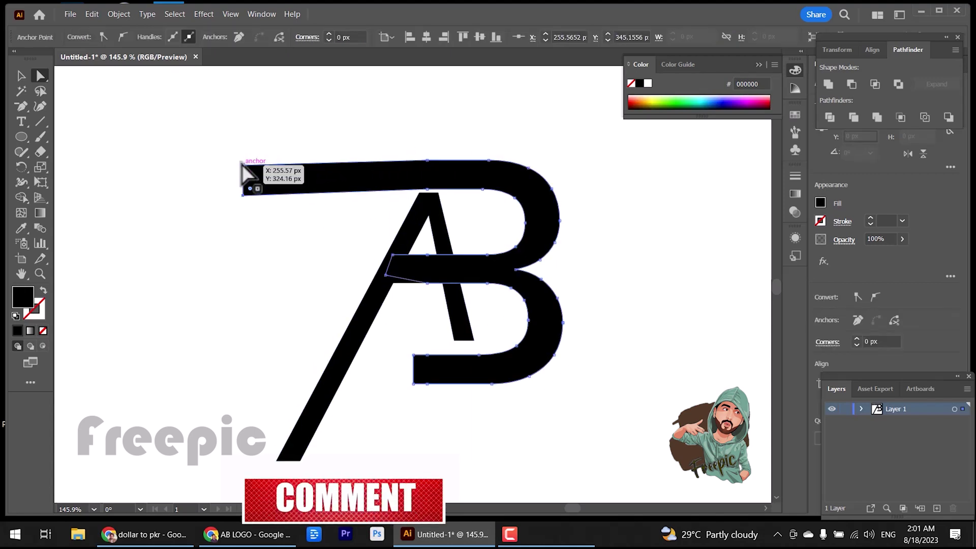
click(369, 336)
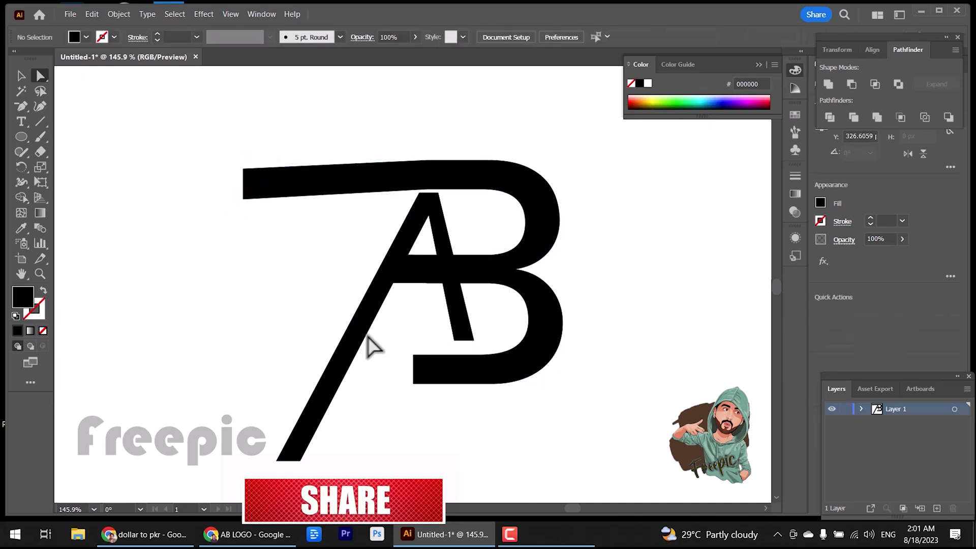
click(413, 385)
drag(411, 384, 397, 383)
key(ctrl+z)
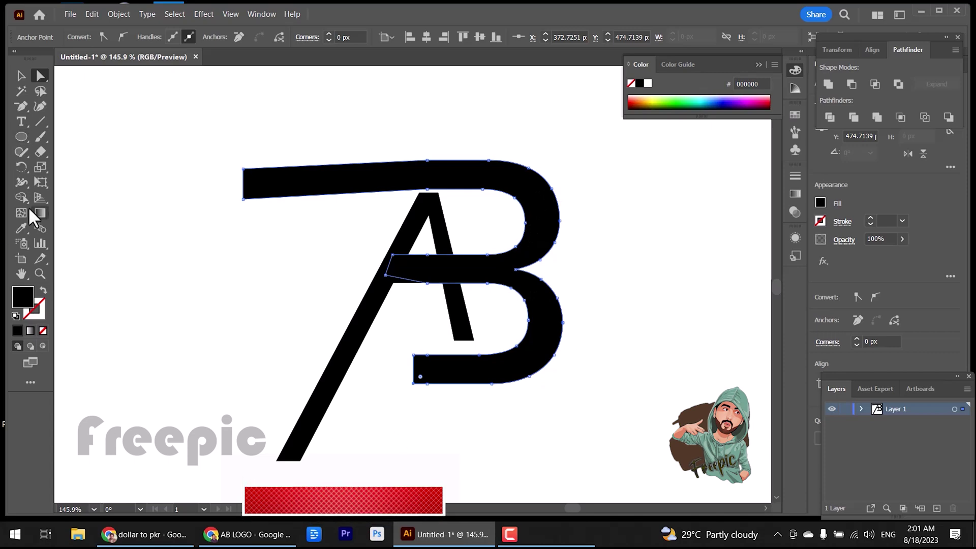
Draw a black rectangle about 19 by 42 px standing against the open end of the B's bottom bar
click(21, 137)
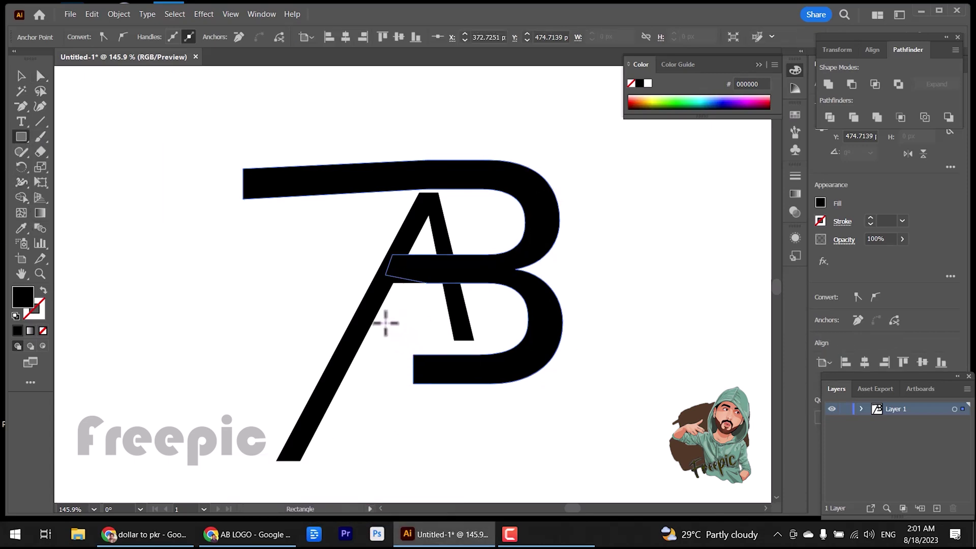
drag(414, 385, 414, 384)
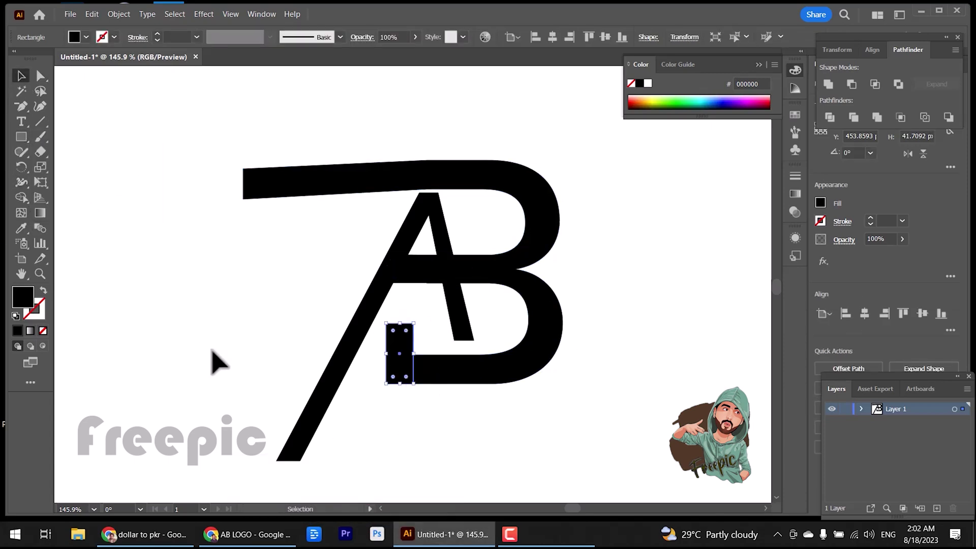
click(211, 350)
Slant the small rectangle's top edge by raising its upper-right corner toward the middle bar
click(413, 323)
click(41, 76)
drag(413, 323, 413, 289)
click(239, 337)
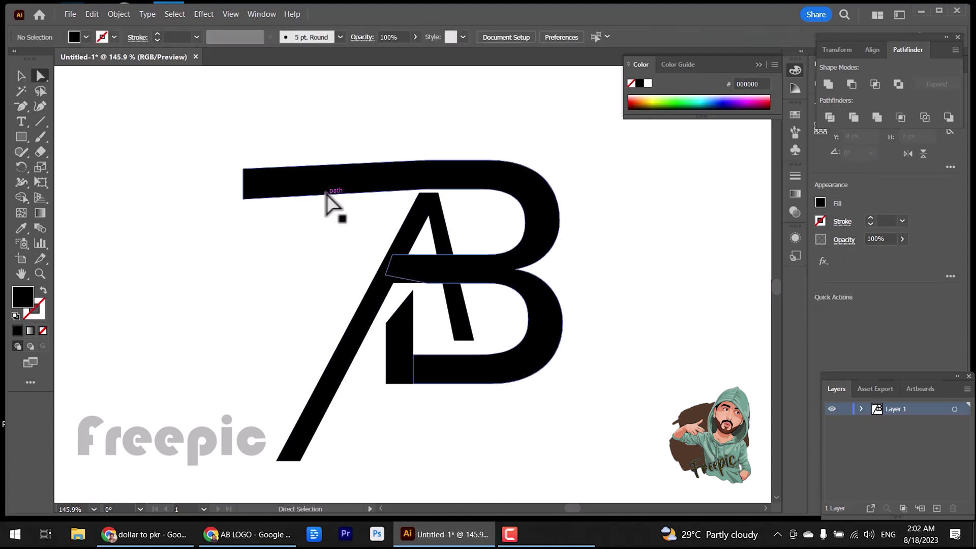
Raise both end anchor points of the long top bar slightly so the bar runs closer to horizontal
click(243, 169)
click(243, 199)
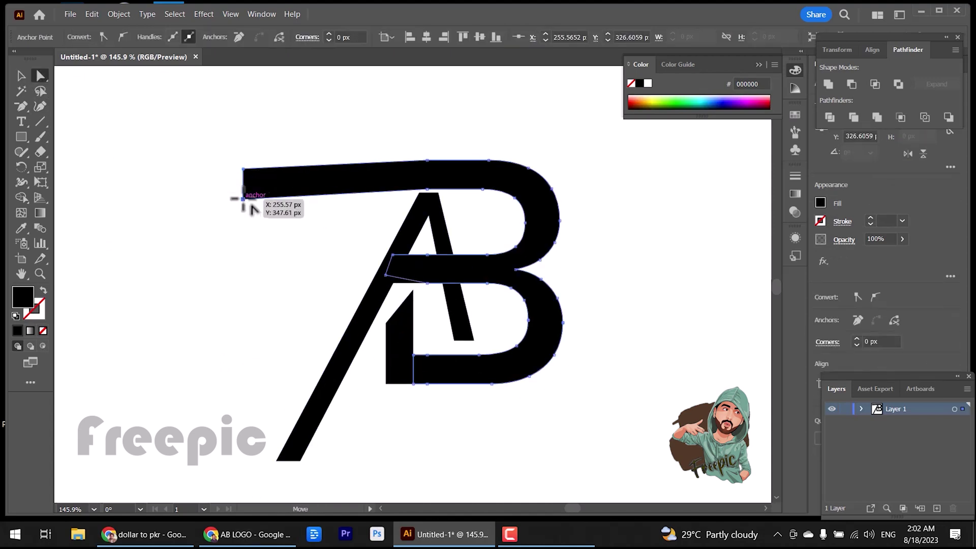
click(213, 204)
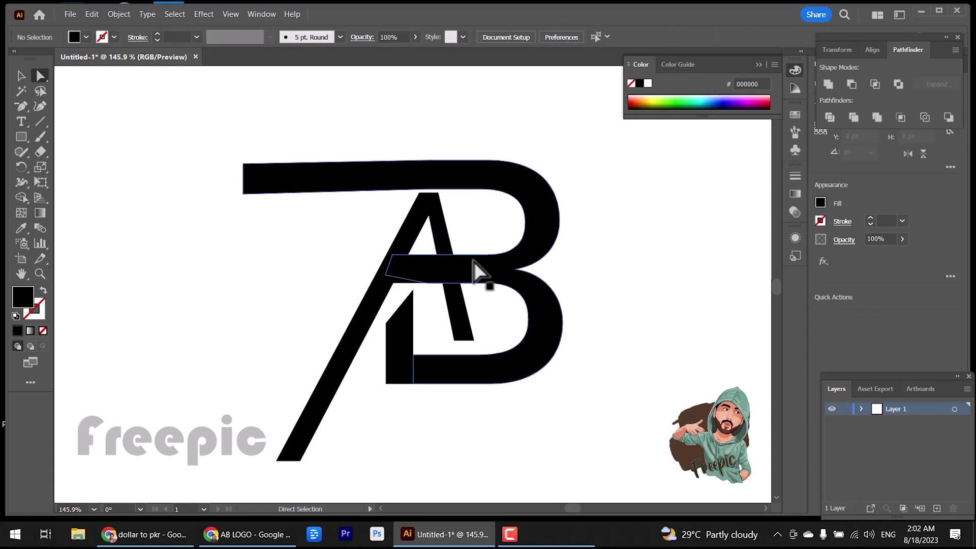
Unite the A, the B and the slanted rectangle into a single shape
drag(275, 127, 627, 416)
click(829, 85)
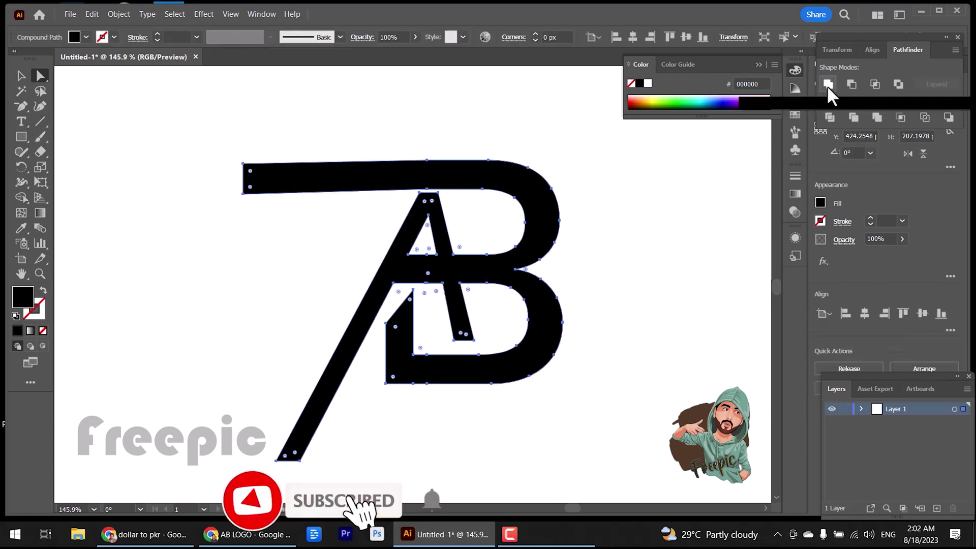
click(671, 349)
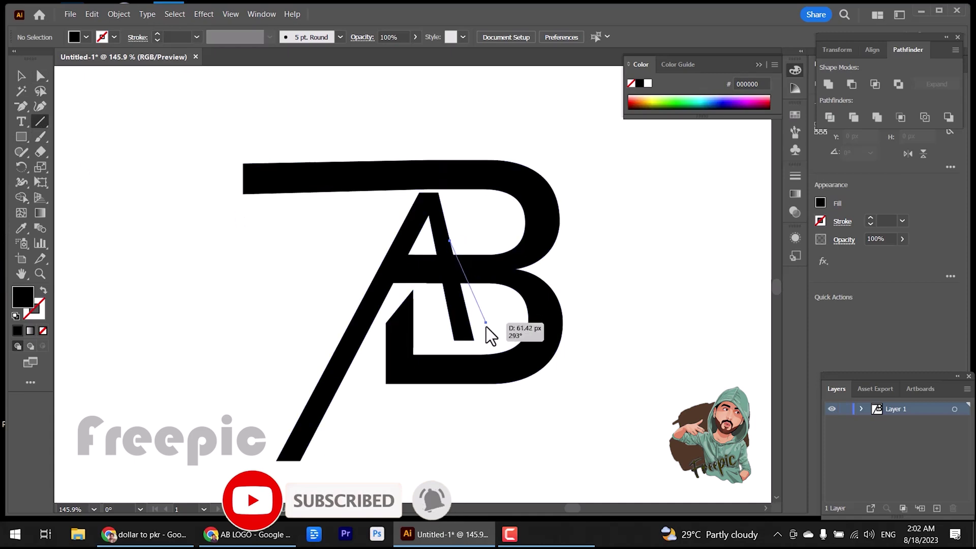
Draw a straight line along the right edge of the A's right leg
drag(486, 327, 470, 328)
drag(101, 109, 609, 466)
click(585, 438)
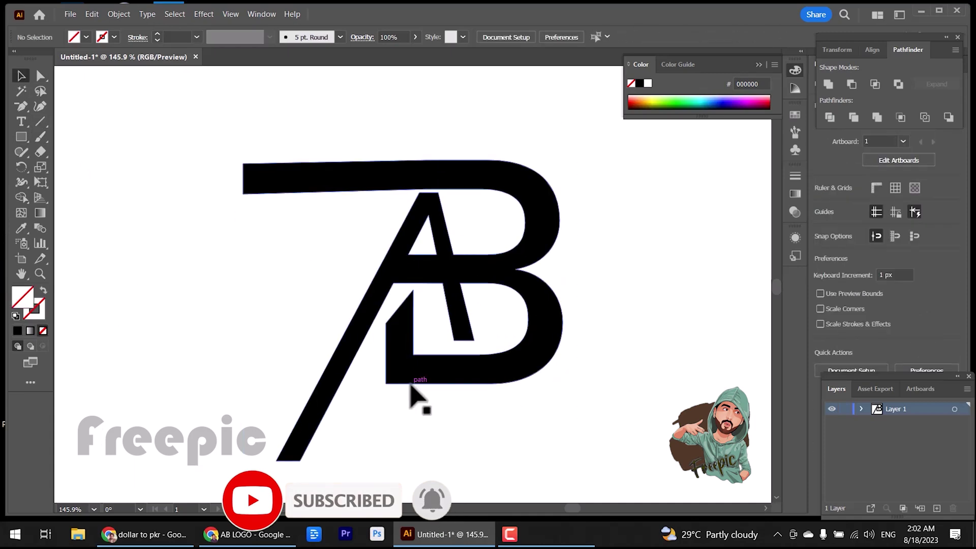
Nudge the merged AB shape slightly upward and select all the artwork
click(410, 384)
click(41, 76)
mouse_move(389, 382)
mouse_down()
mouse_move(385, 391)
mouse_move(394, 388)
mouse_up()
click(127, 264)
key(ctrl+a)
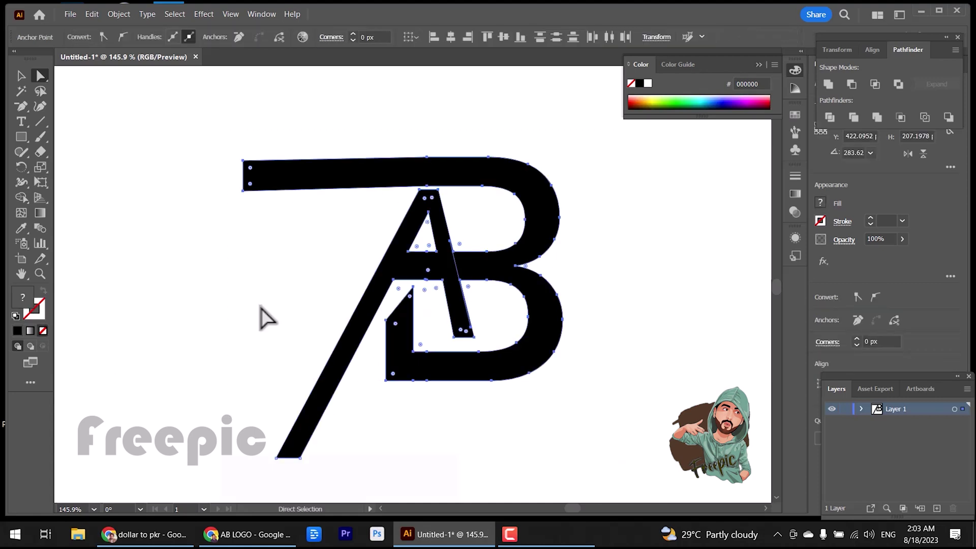
Delete the redundant anchor points along the B's bottom bar and the underside of its middle bar
click(23, 105)
click(413, 379)
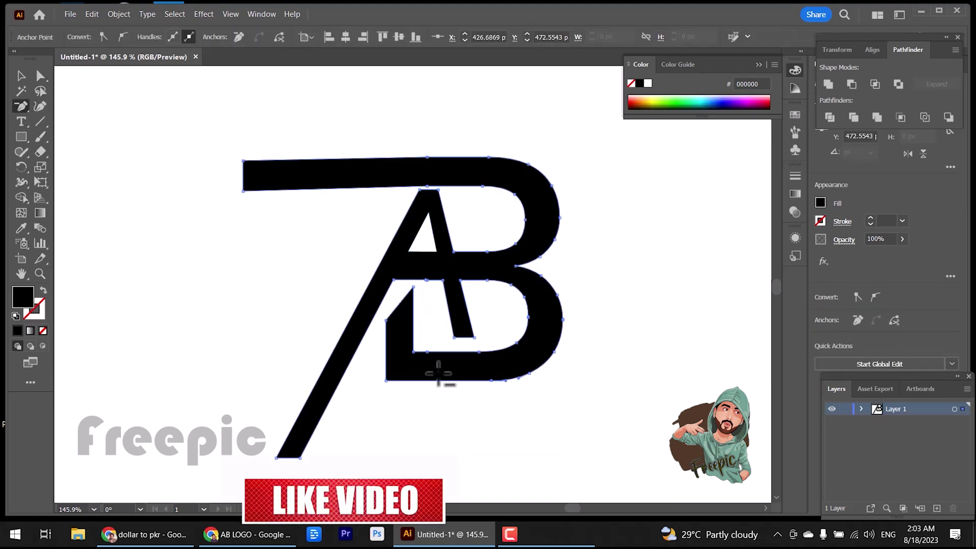
click(426, 279)
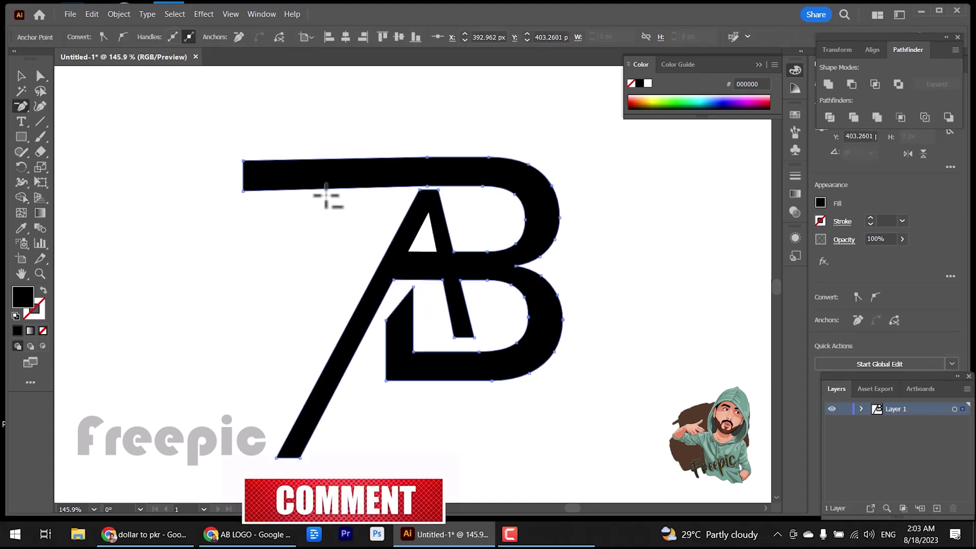
key(v)
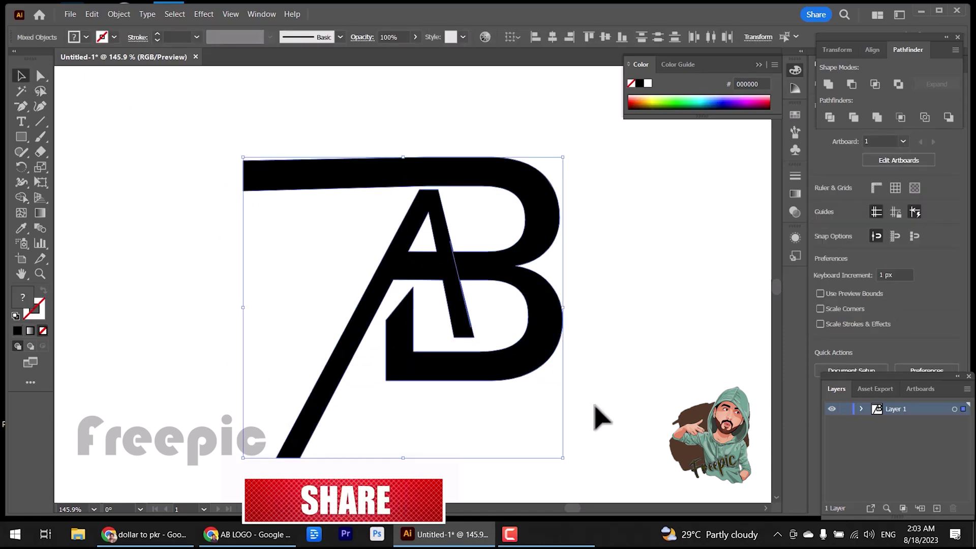
Draw an unfilled circle with a black outline, about 225 px in diameter, and place it around the AB letters
click(425, 248)
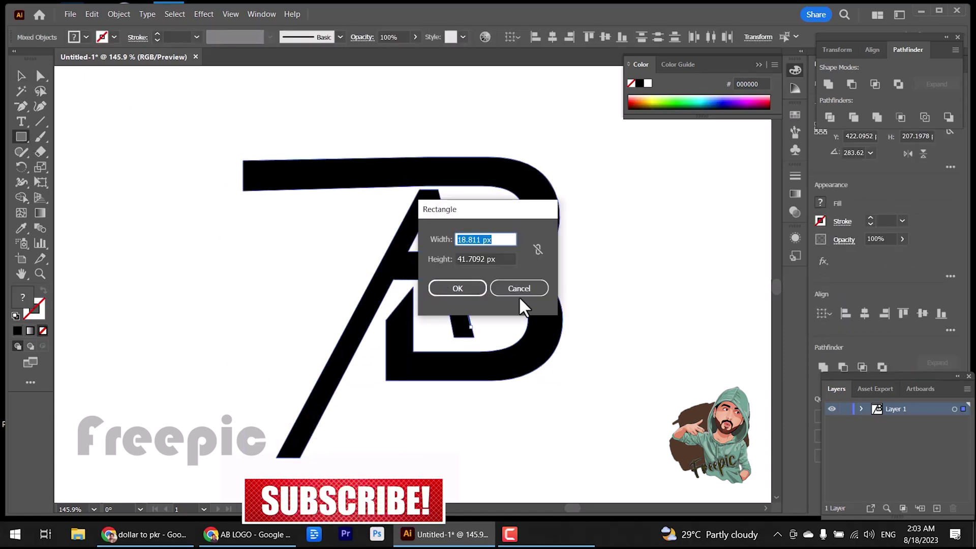
click(519, 289)
right_click(25, 138)
click(79, 168)
mouse_move(423, 237)
mouse_down()
mouse_move(643, 371)
mouse_move(646, 460)
mouse_up()
key(shift+x)
drag(648, 245, 588, 250)
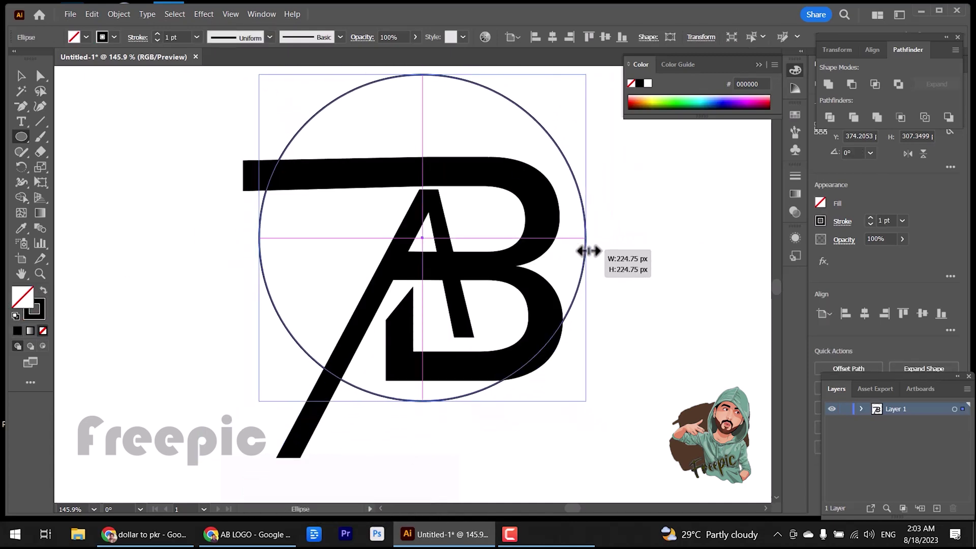
drag(424, 239, 451, 257)
click(357, 175)
key(Escape)
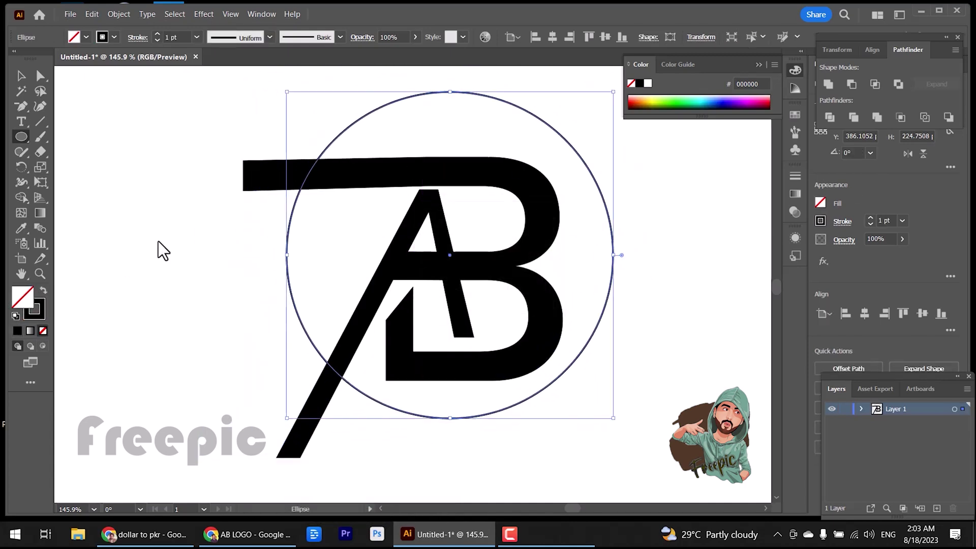
Center the monogram on the artboard and offset the circle up and right so it surrounds the B
click(21, 75)
click(248, 178)
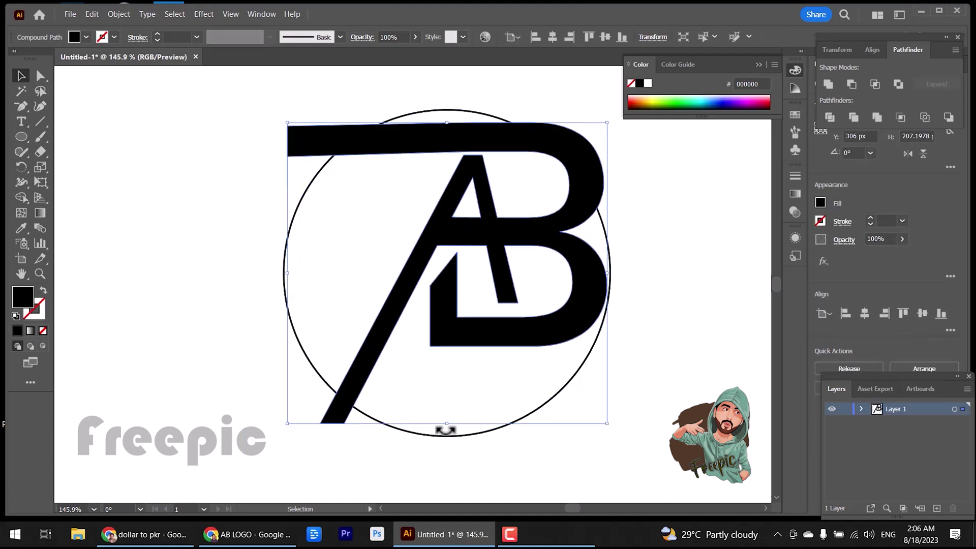
click(447, 437)
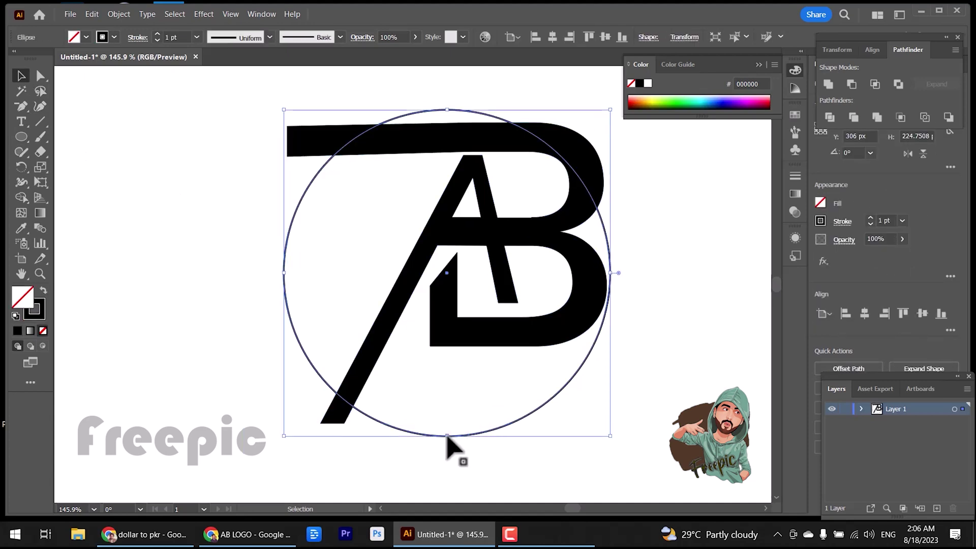
drag(607, 303, 645, 260)
click(716, 301)
scroll(629, 390, up, 1)
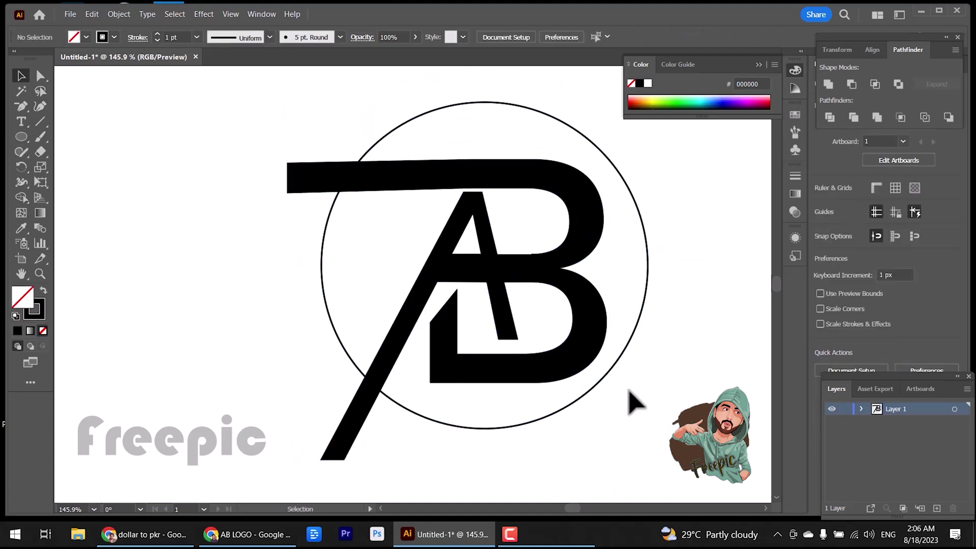
Set the circle's stroke weight to 10 pt and expand the stroke into a filled ring
click(461, 450)
key(Delete)
click(493, 427)
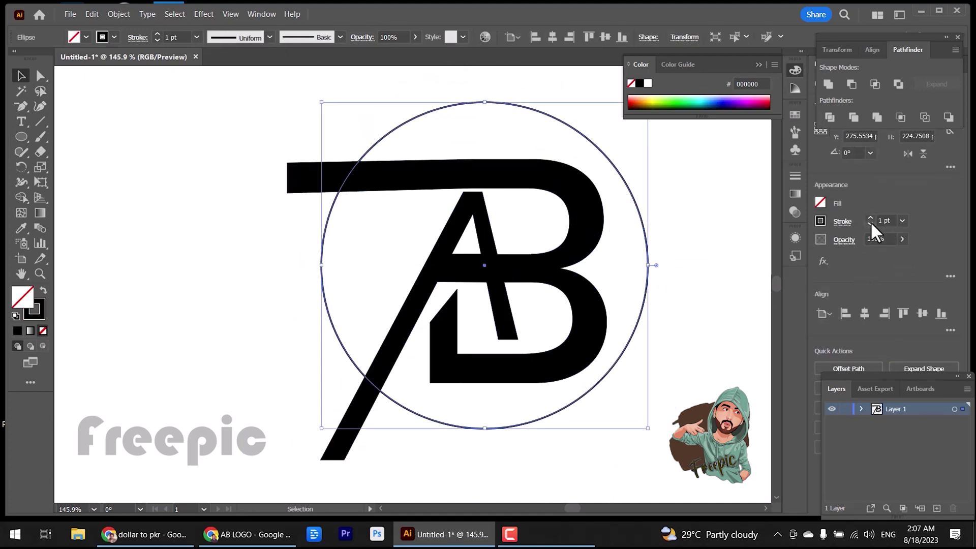
click(871, 218)
click(118, 13)
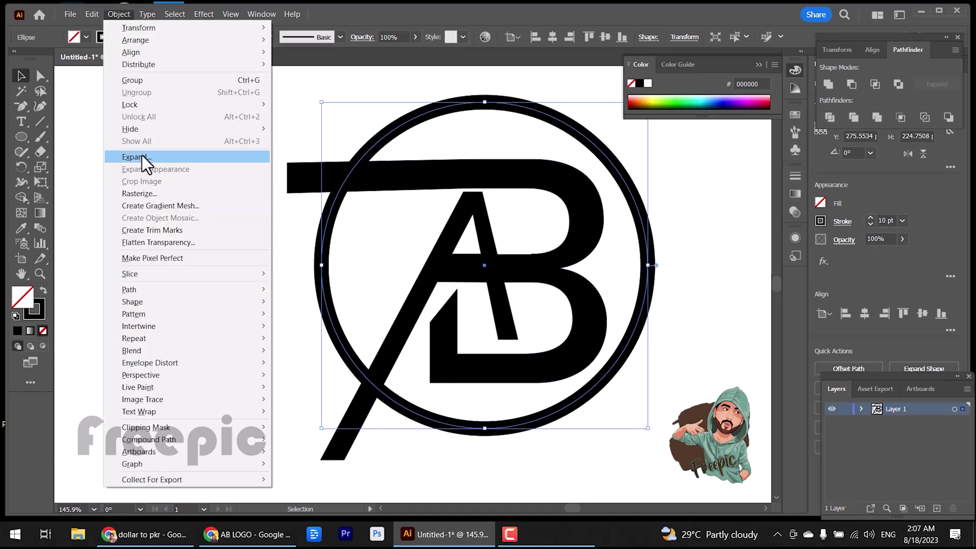
click(137, 157)
click(455, 337)
Ungroup the expanded ring so it is separate from the AB lettering
right_click(331, 346)
click(829, 119)
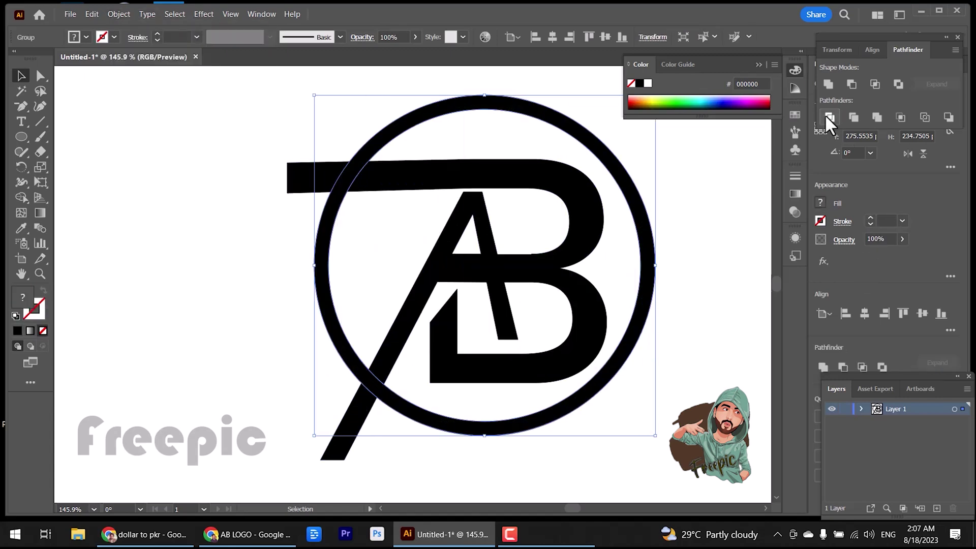
right_click(335, 166)
click(371, 311)
click(304, 219)
right_click(308, 178)
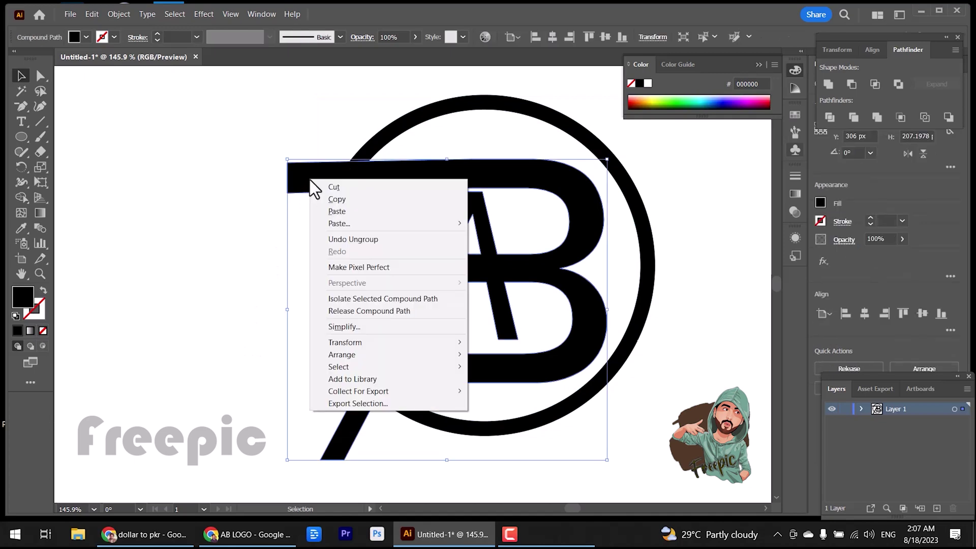
click(284, 332)
Divide the ring and the AB lettering where they overlap and ungroup the resulting pieces
drag(245, 112, 664, 398)
click(830, 117)
right_click(457, 179)
click(484, 325)
click(394, 445)
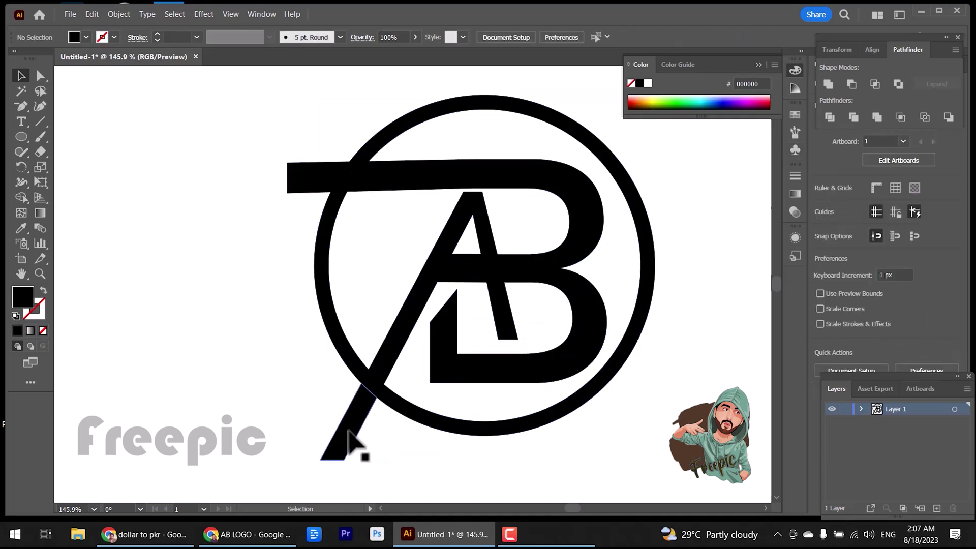
Delete the parts of the A's long leg and the B's upper bar that stick out beyond the ring
click(349, 435)
key(Delete)
click(289, 179)
key(Delete)
Apply Offset Path to the two pieces where the letters cross the ring to create enlarged cutting shapes
click(375, 392)
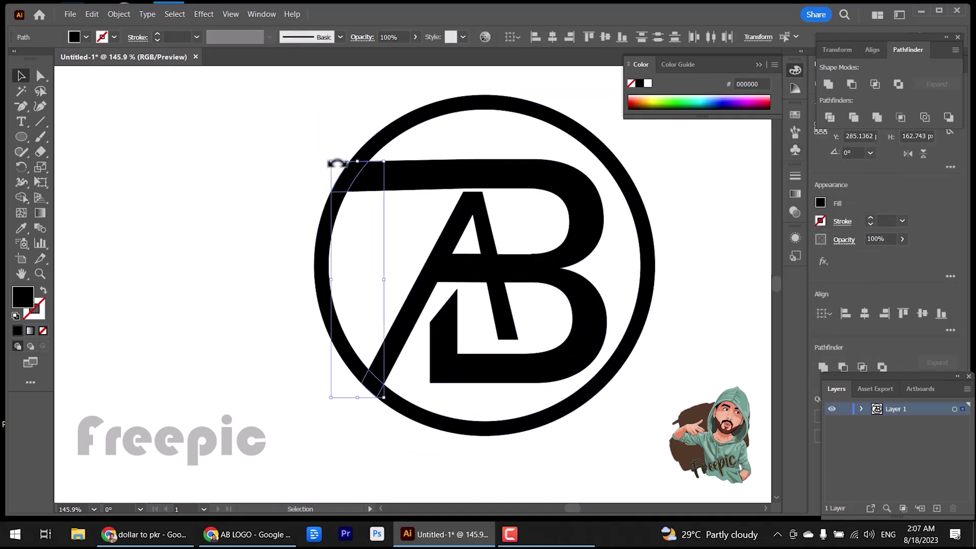
click(119, 13)
mouse_move(132, 289)
click(330, 330)
key(Return)
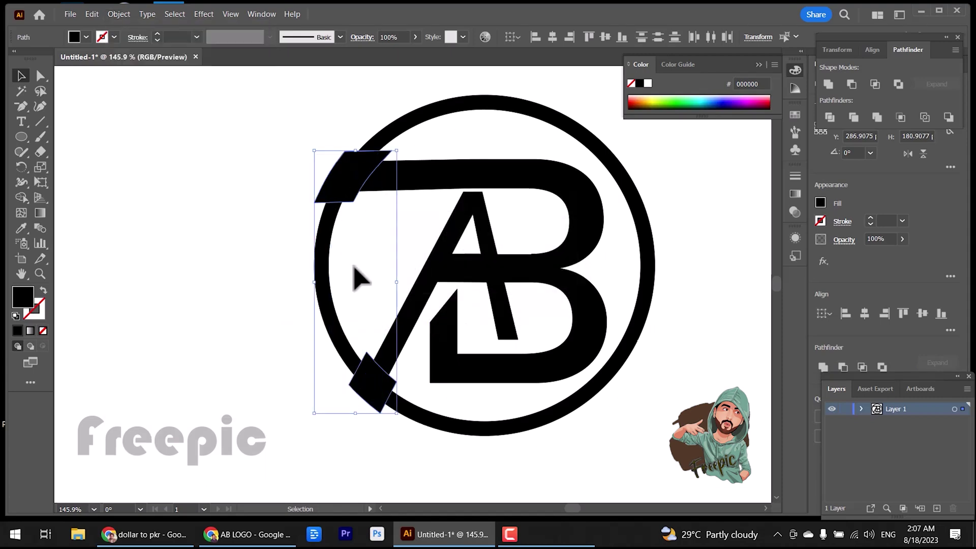
Ungroup the divided ring and offset shapes and delete the surplus fragments around the upper junction
right_click(343, 94)
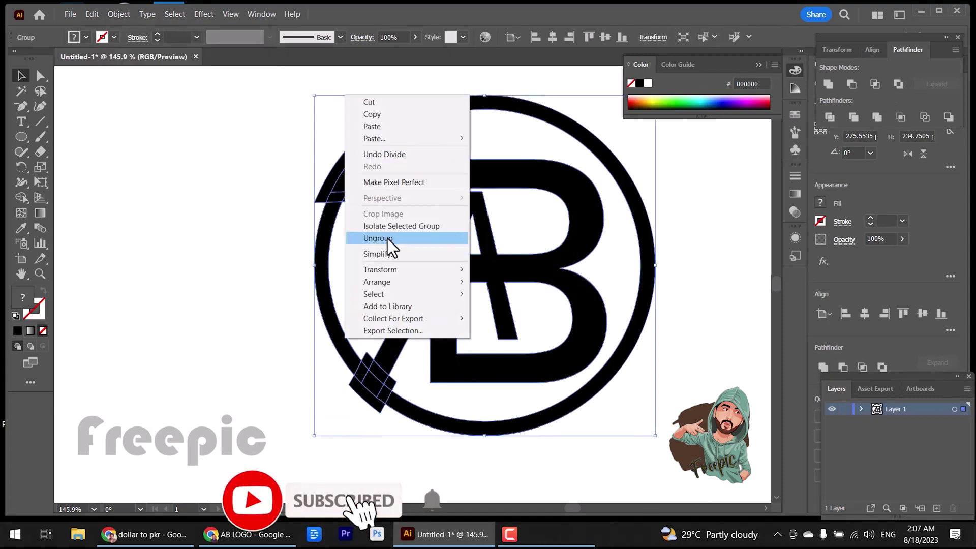
click(392, 246)
click(317, 195)
key(Delete)
click(385, 155)
key(Delete)
click(347, 196)
key(Delete)
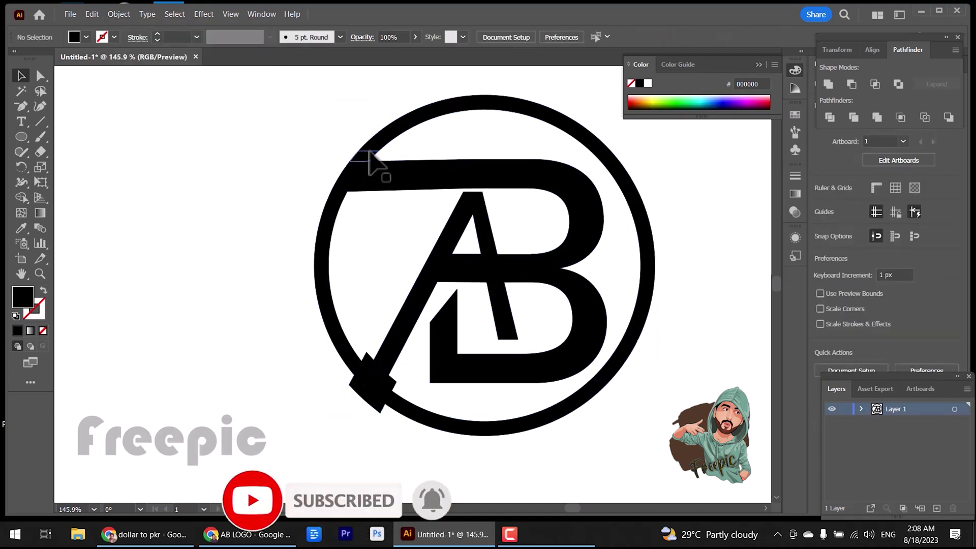
Delete the surplus fragments around the lower junction of the A's leg and the ring, opening a gap there
click(375, 405)
key(Delete)
click(389, 383)
key(Delete)
click(367, 364)
key(Delete)
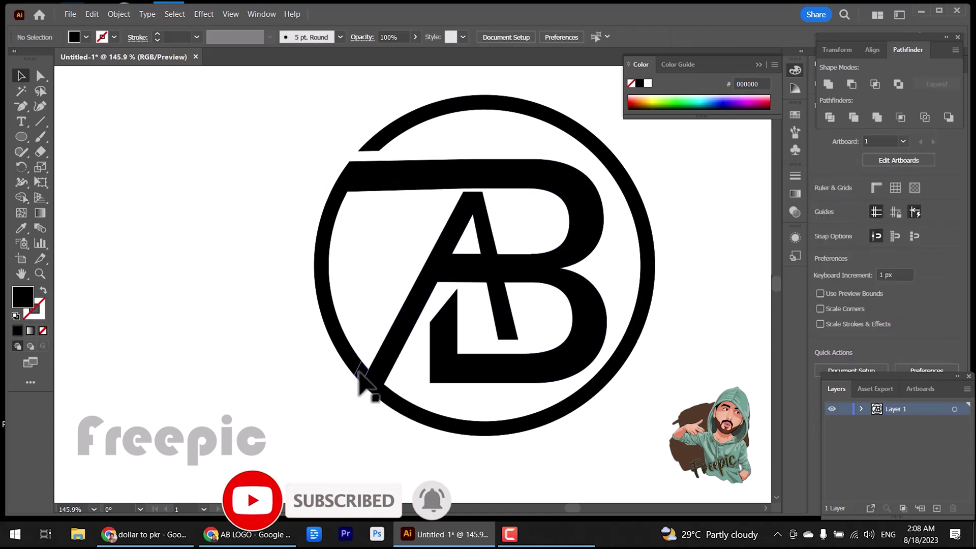
Select the leftover unfilled pieces among the artwork with the Magic Wand and delete them
click(372, 387)
click(340, 382)
drag(321, 360, 654, 359)
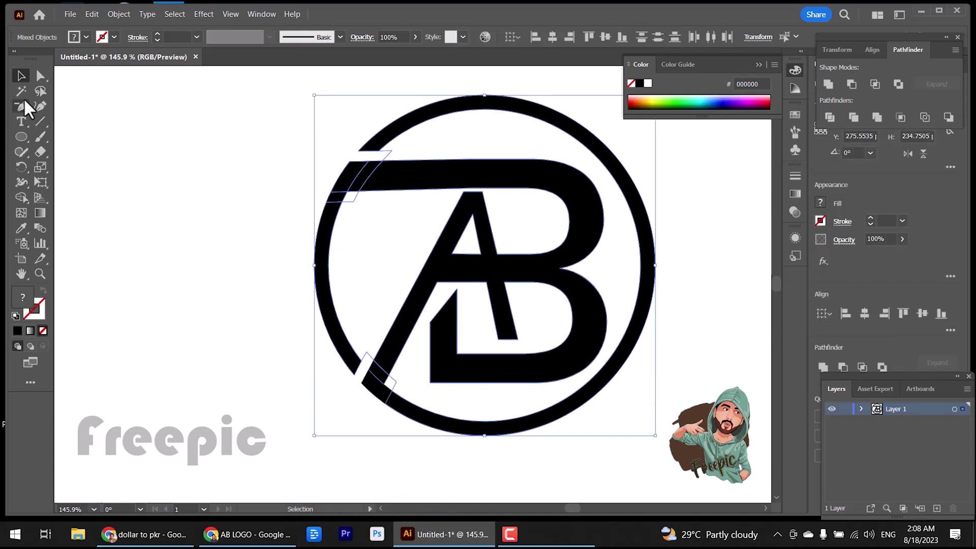
click(21, 93)
click(368, 223)
key(Delete)
Unite all the ring and letter pieces into one shape
click(21, 76)
drag(252, 207, 666, 264)
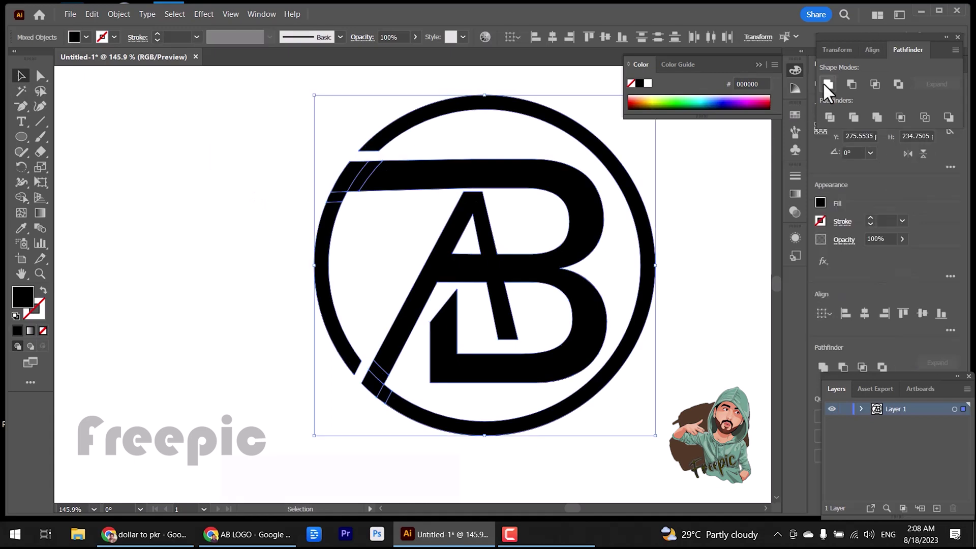
click(827, 84)
click(711, 360)
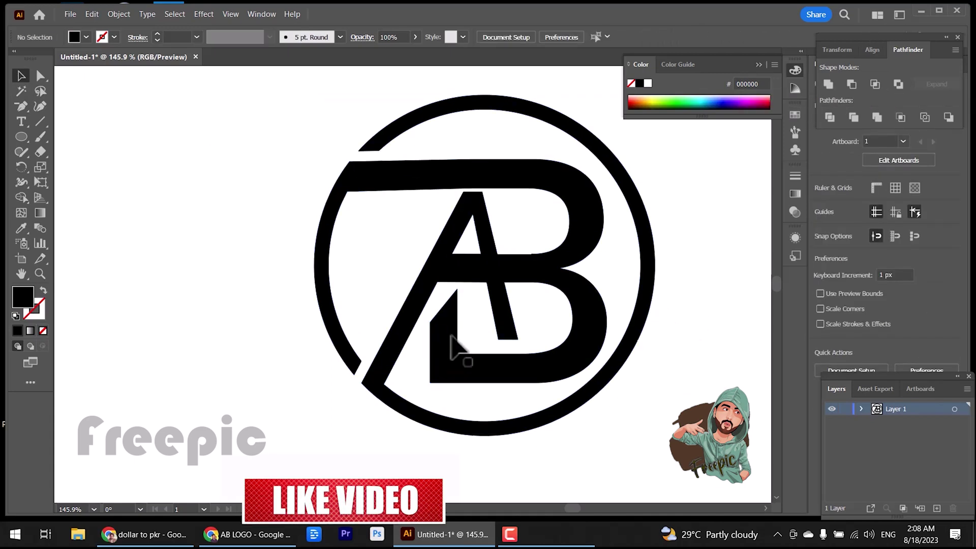
Draw a slanted line about 55 px tall along the outer edge of the A's short leg, across the B's middle bar
key(ctrl+a)
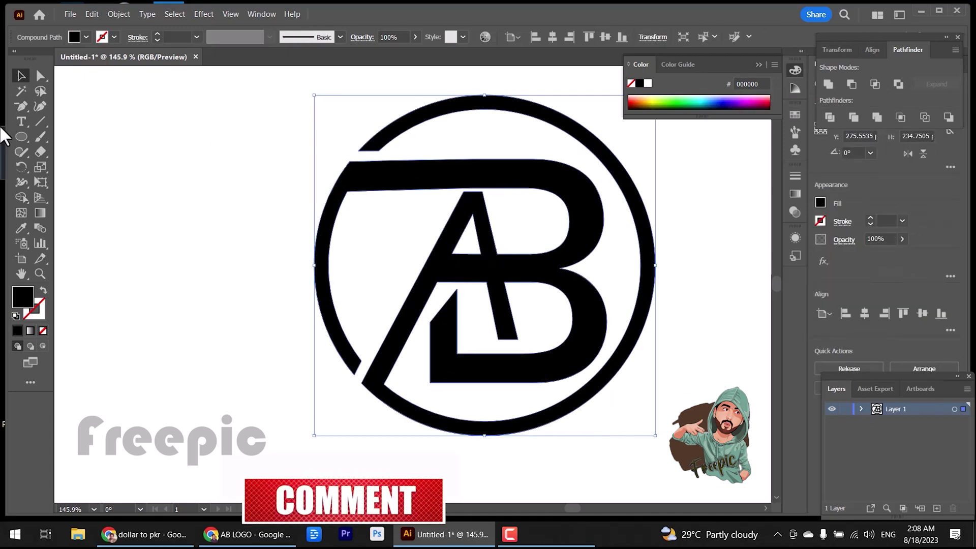
drag(495, 238, 514, 317)
click(21, 76)
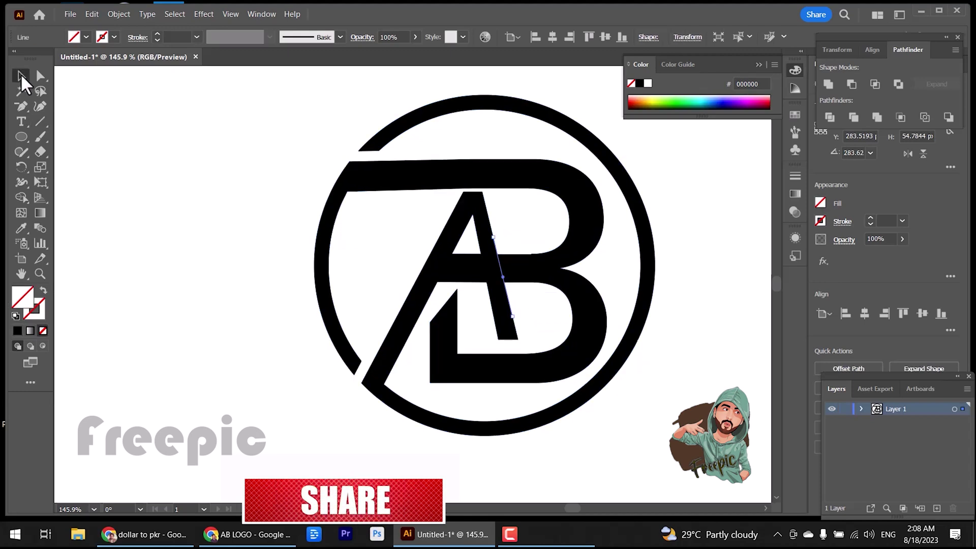
Split the B from the A and ring along the line with Shape Builder, filling both regions with black 231F20
key(ctrl+a)
click(21, 199)
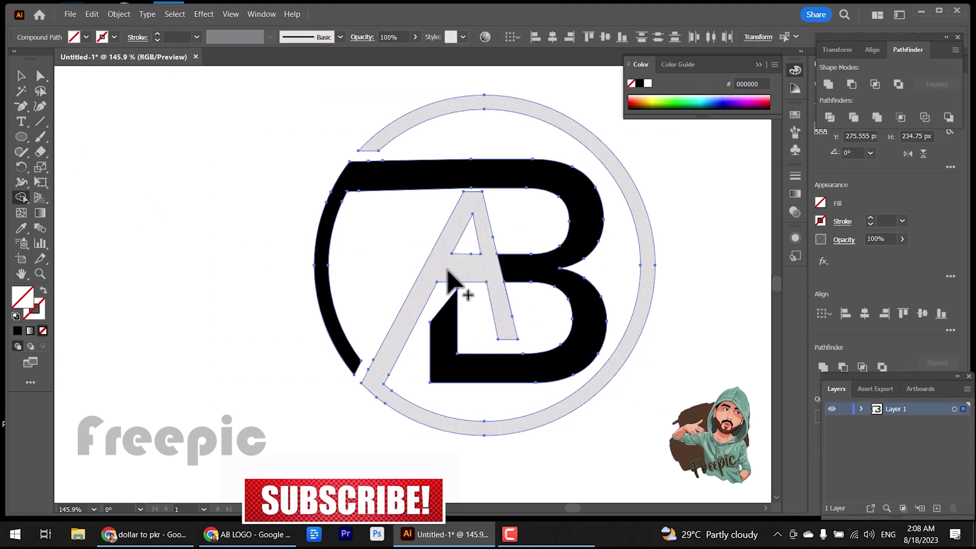
click(16, 330)
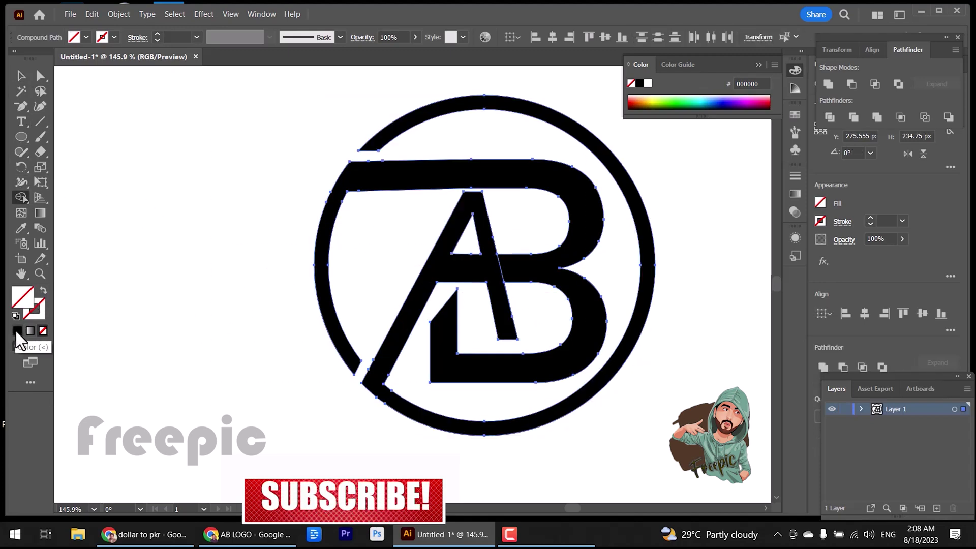
click(821, 203)
click(708, 249)
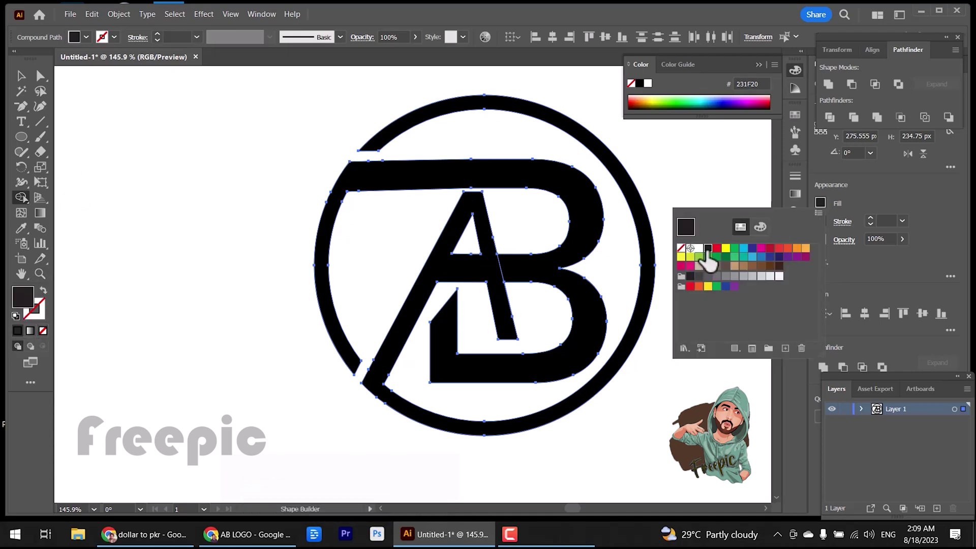
click(21, 76)
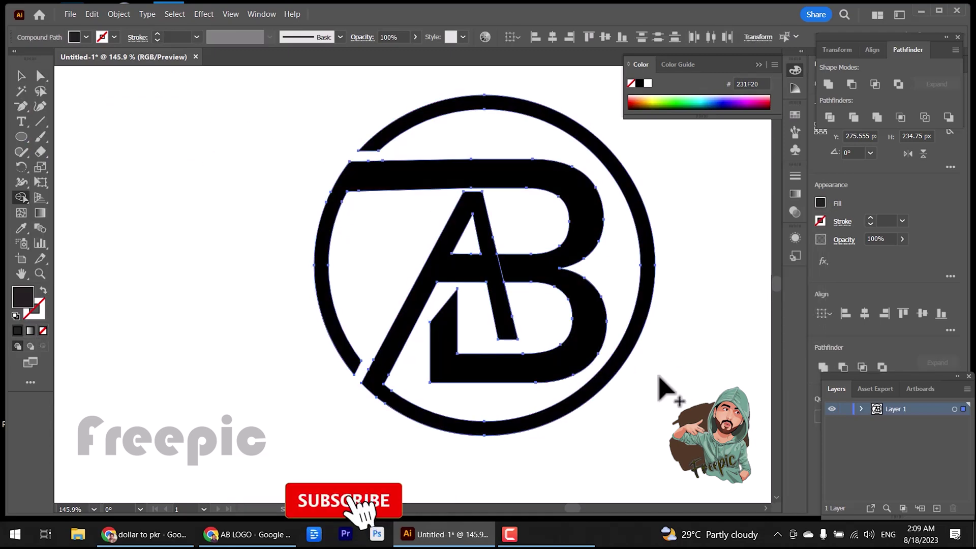
click(381, 178)
click(440, 260)
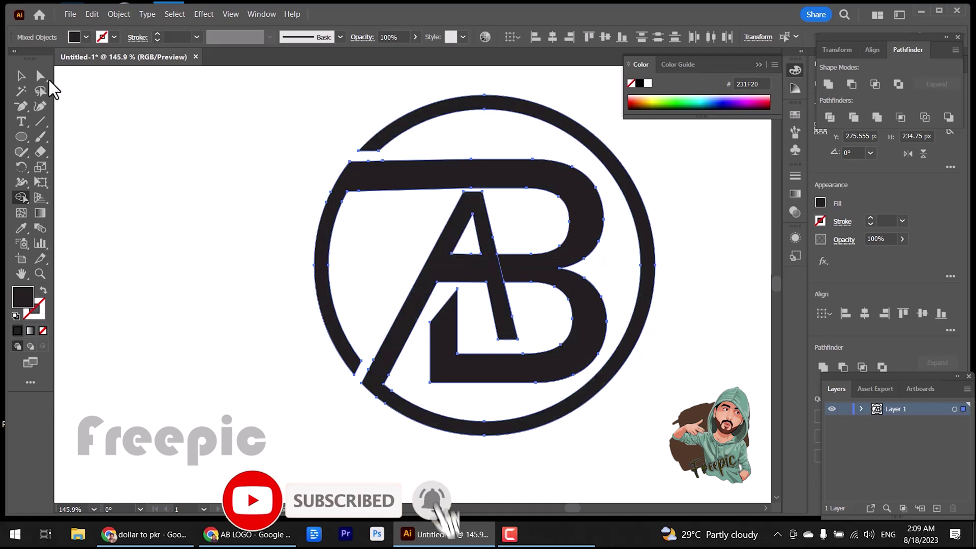
click(21, 76)
Color the B mint green (2AFF9A) and the A with its ring yellow
click(92, 110)
click(404, 188)
click(698, 101)
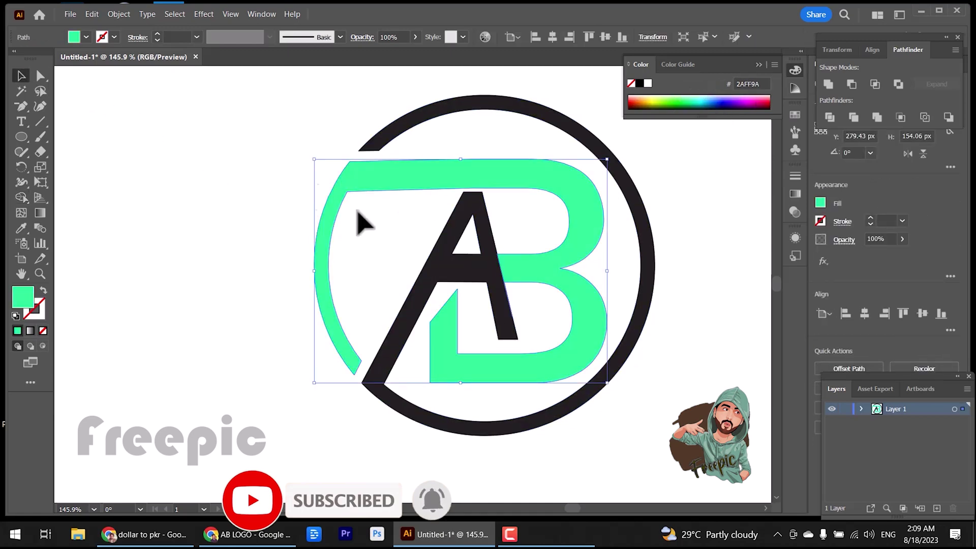
click(579, 133)
drag(641, 103, 653, 103)
click(175, 260)
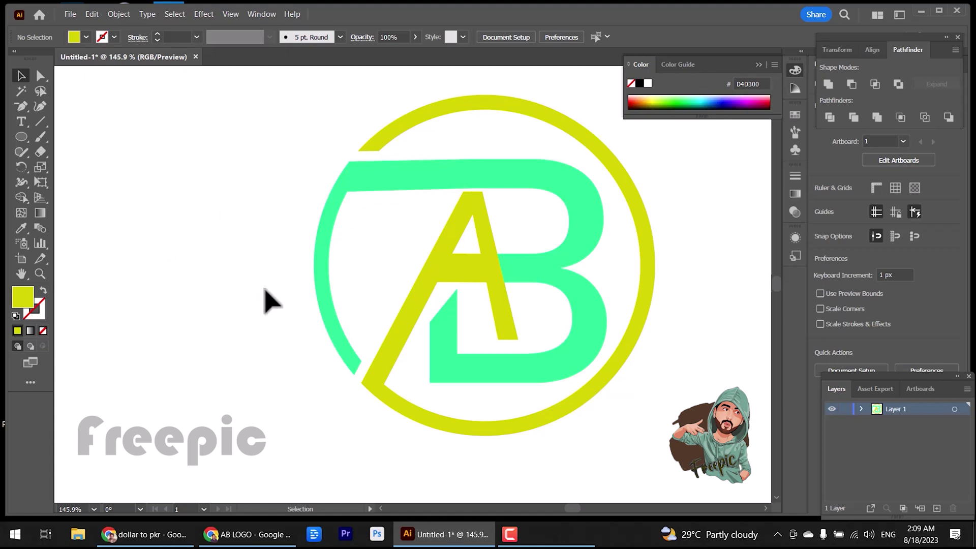
Add a 1 pt black stroke to all the logo artwork
click(517, 184)
key(ctrl+a)
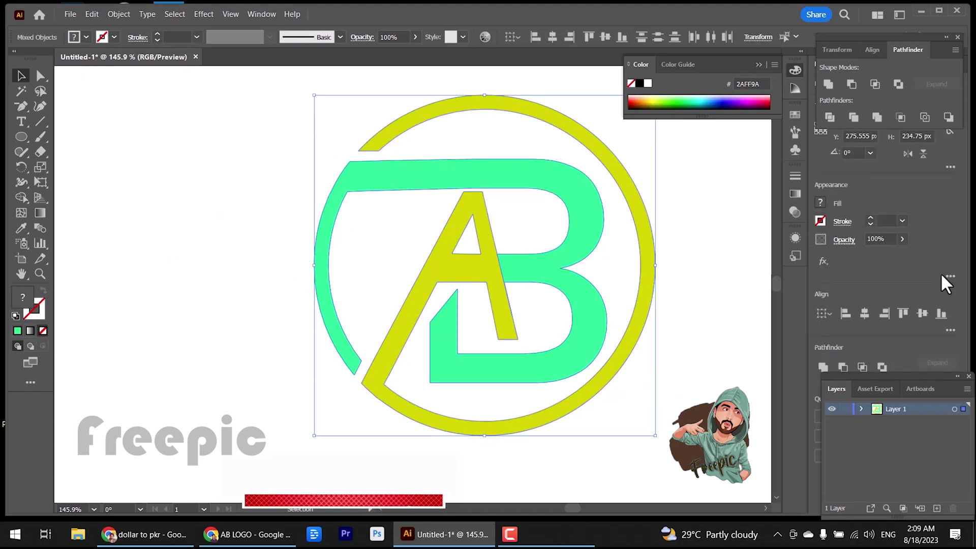
click(871, 220)
click(224, 379)
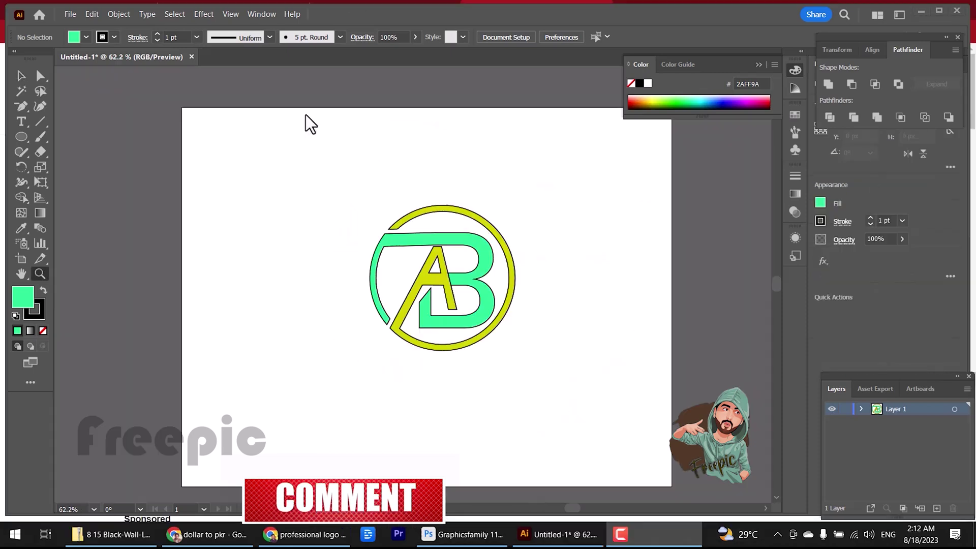
Place a point text object just below the logo and select its placeholder text
click(21, 121)
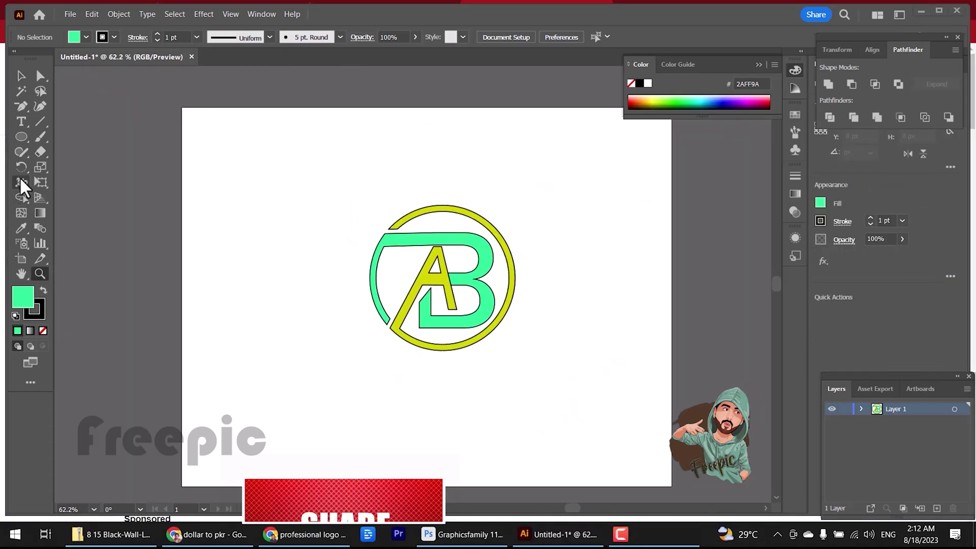
click(382, 370)
triple_click(394, 366)
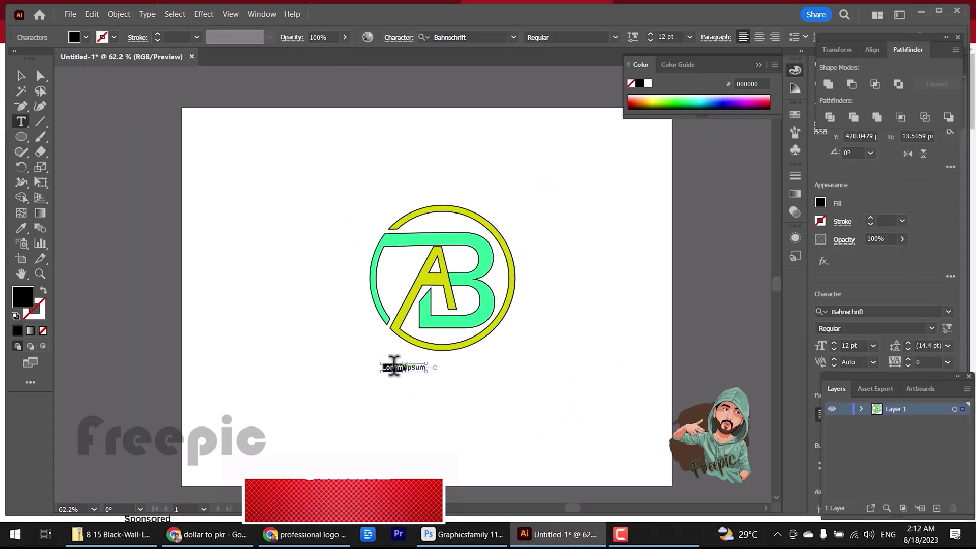
key(Right)
click(394, 367)
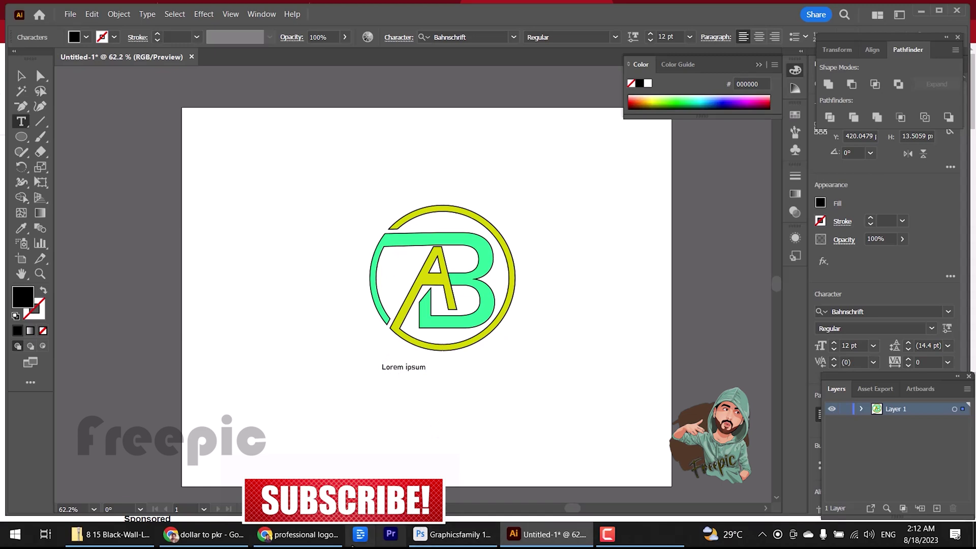
Replace the placeholder with "Professional Logo design" and enlarge it to about 40.48 pt below the logo
click(305, 535)
click(546, 535)
triple_click(399, 365)
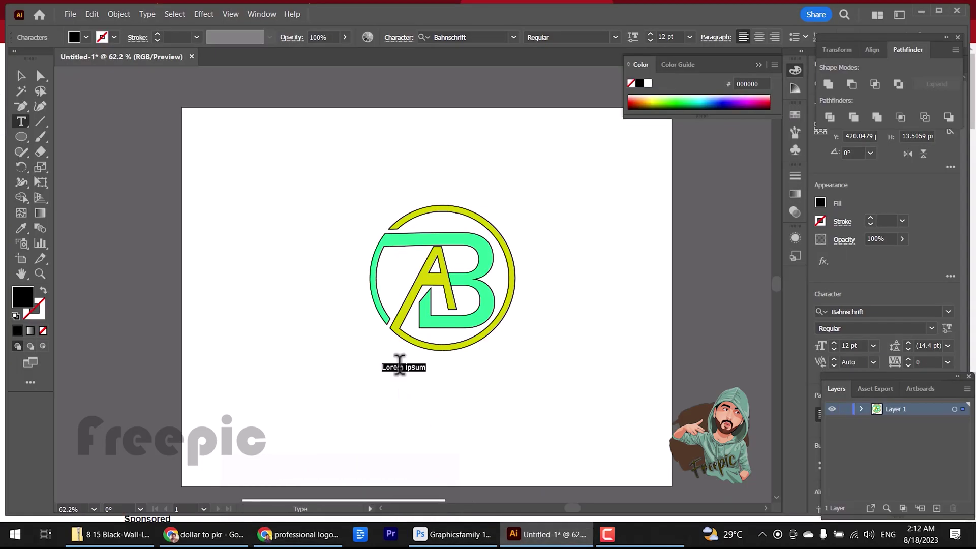
mouse_move(425, 372)
mouse_down()
mouse_move(450, 409)
mouse_move(430, 393)
mouse_move(437, 384)
mouse_up()
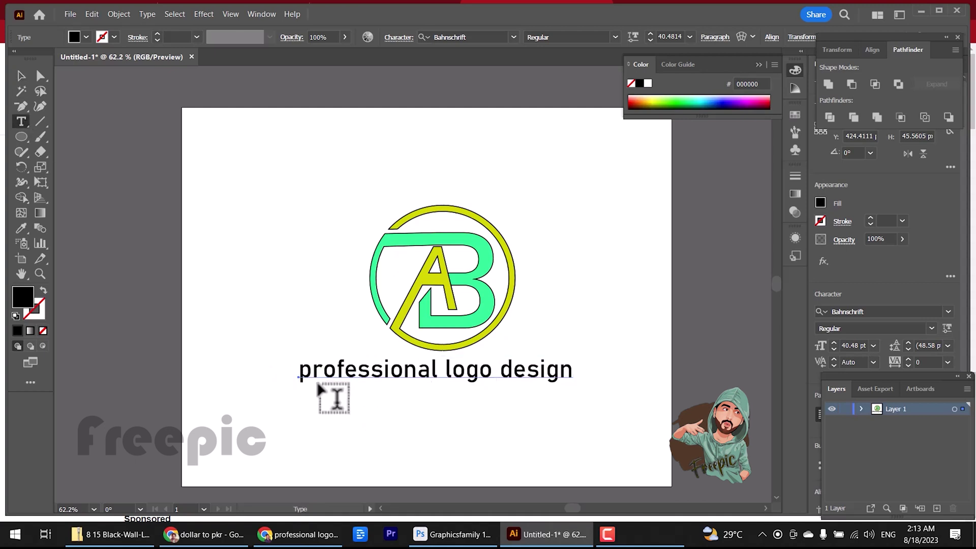
text(P)
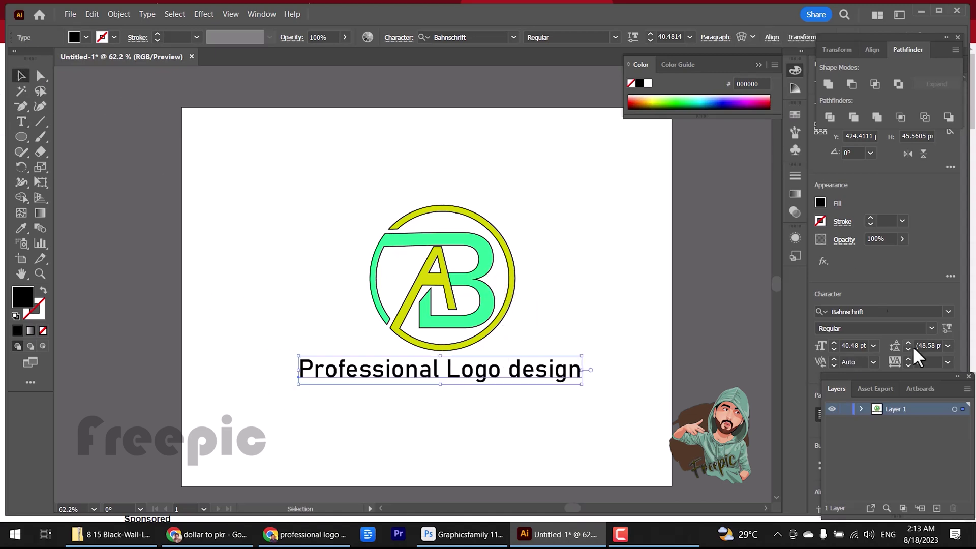
Set the tagline's font to Bauhaus 93 and shift it slightly right to center it under the logo
click(948, 312)
click(871, 470)
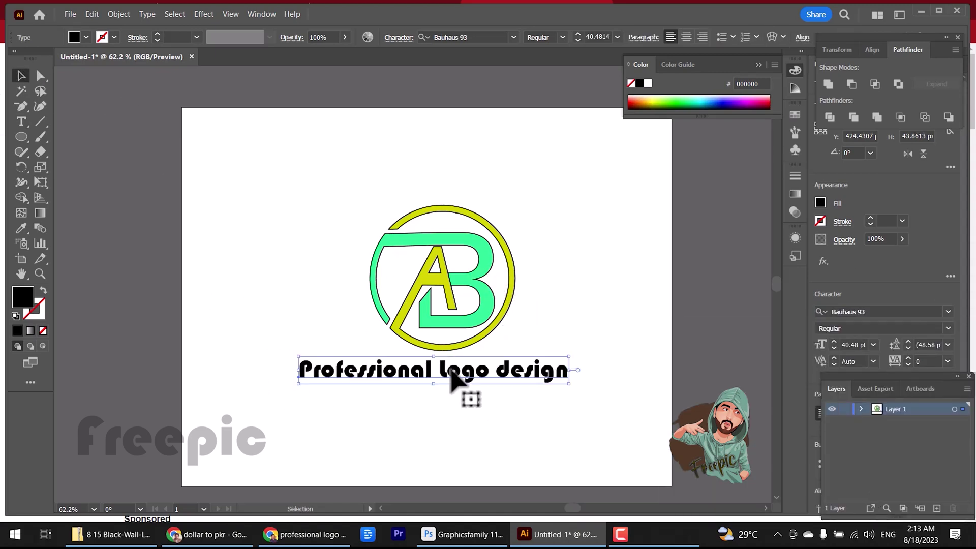
drag(396, 373, 417, 373)
click(255, 330)
Fill the tagline text with yellow (FFF200)
click(394, 372)
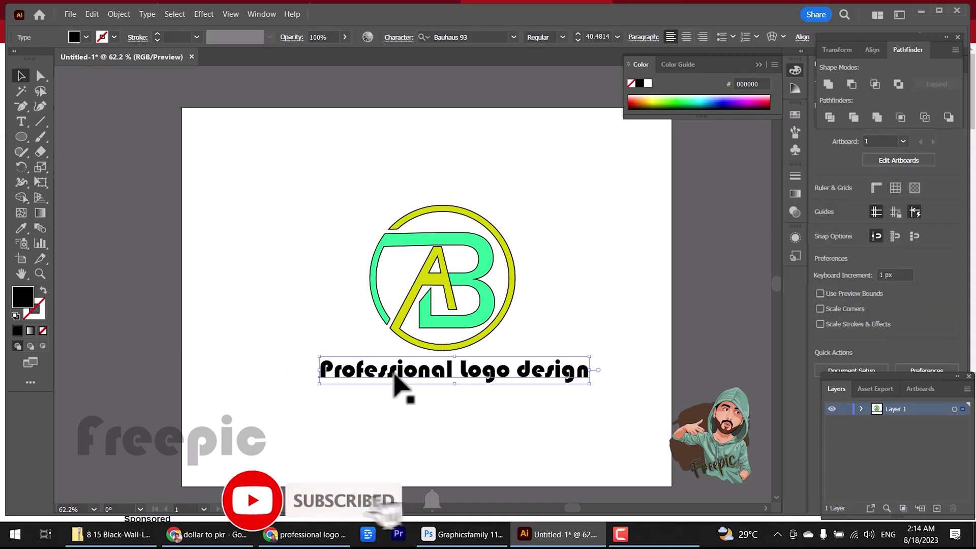
click(821, 203)
click(735, 249)
click(726, 248)
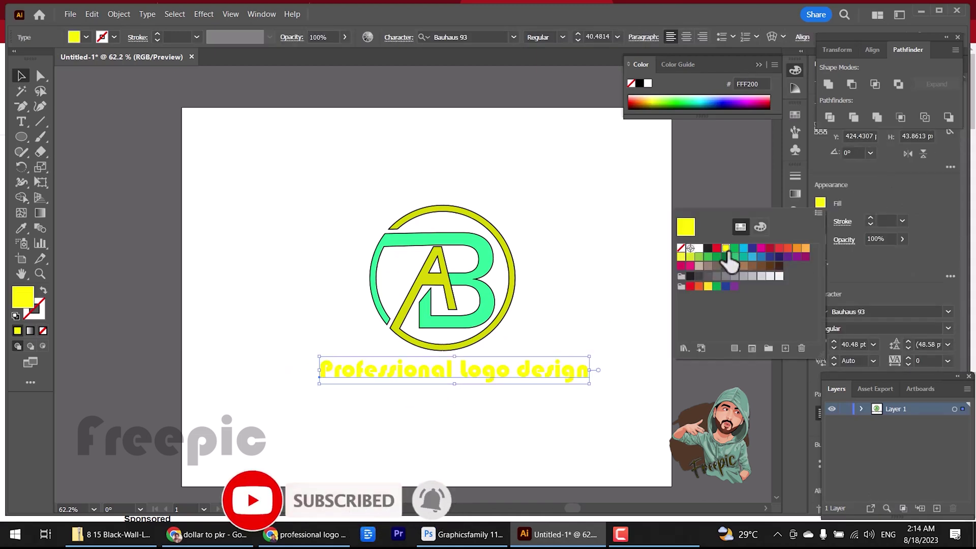
Fill the B with white and the A with its ring with red (ED1C24)
click(482, 283)
click(820, 203)
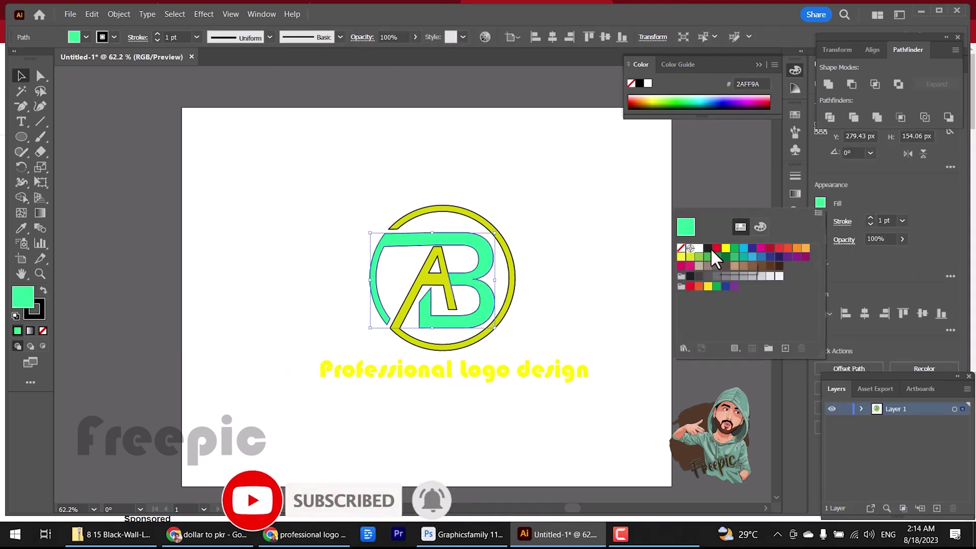
click(700, 248)
click(508, 280)
click(820, 203)
click(717, 248)
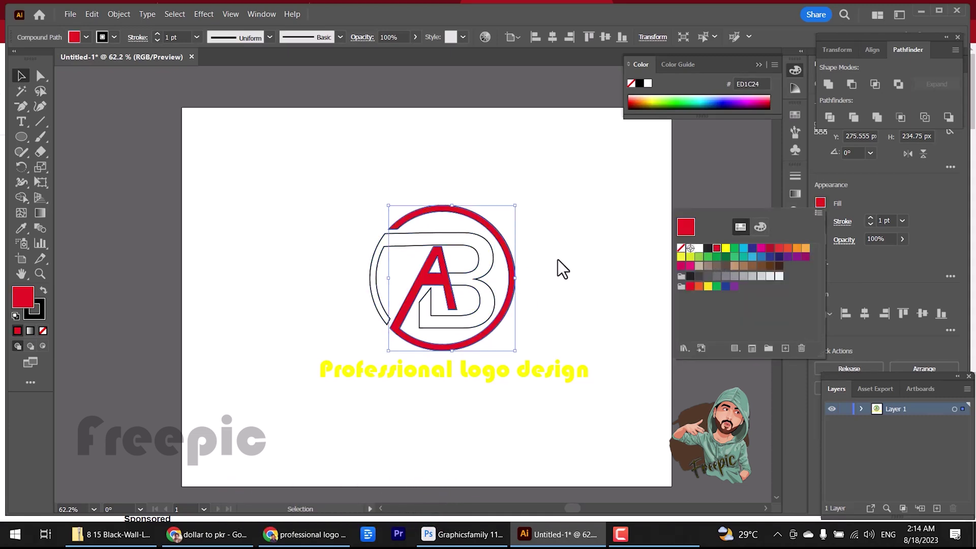
Select the complete AB logo together with its tagline for copying, and switch to Graphicsfamily 11.psb in Photoshop
click(562, 268)
right_click(458, 377)
click(430, 275)
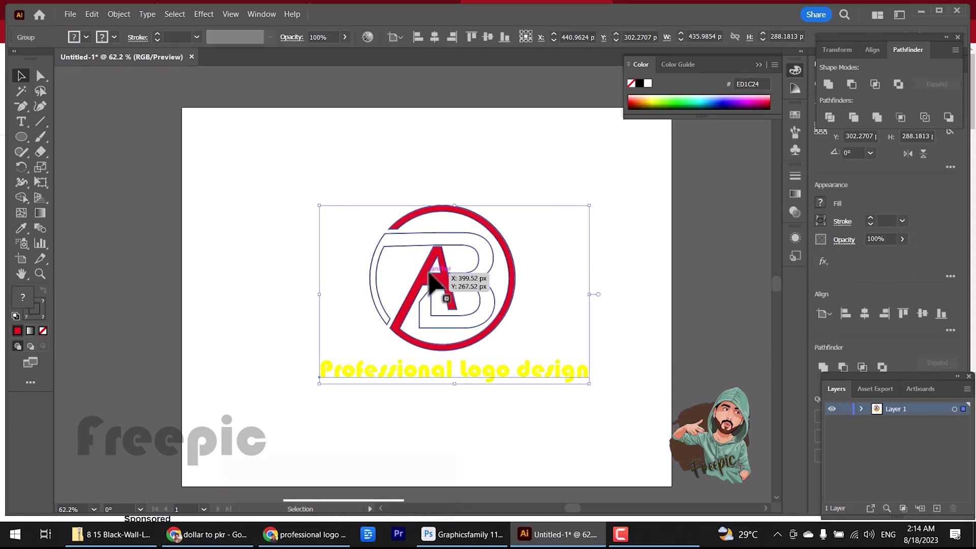
click(520, 534)
click(520, 534)
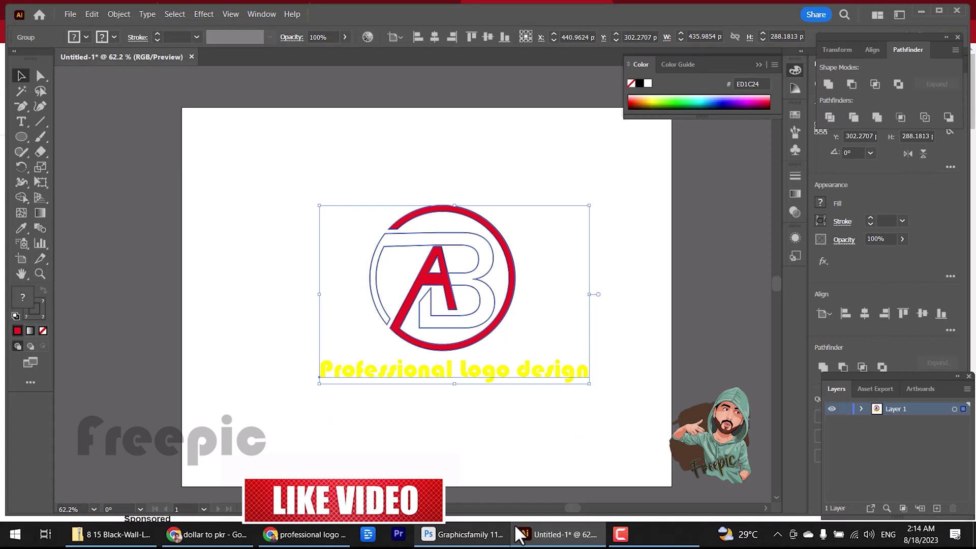
click(430, 539)
click(828, 435)
click(917, 7)
click(479, 539)
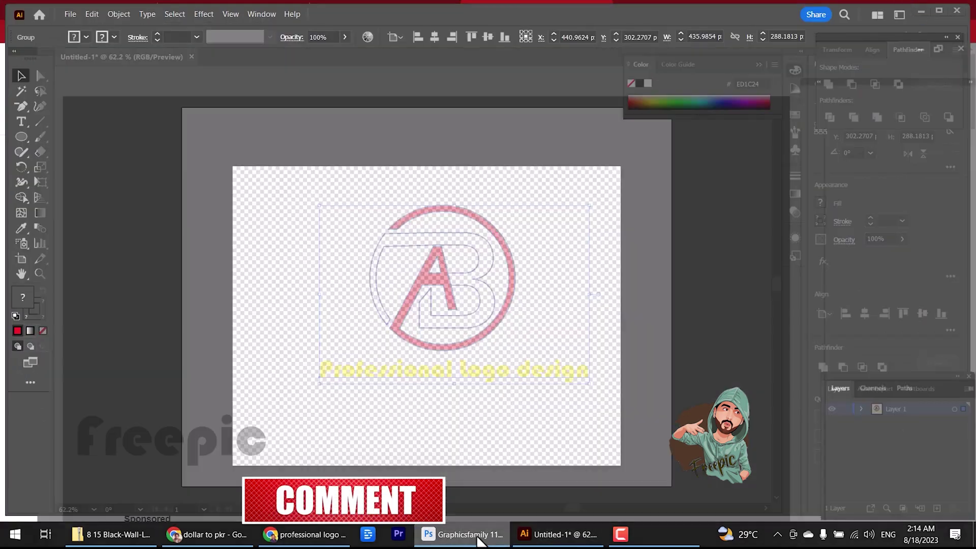
Paste the logo into Graphicsfamily 11.psb as a smart object, save it and view the Black Wall Logo Design Mockup
key(ctrl+v)
click(529, 136)
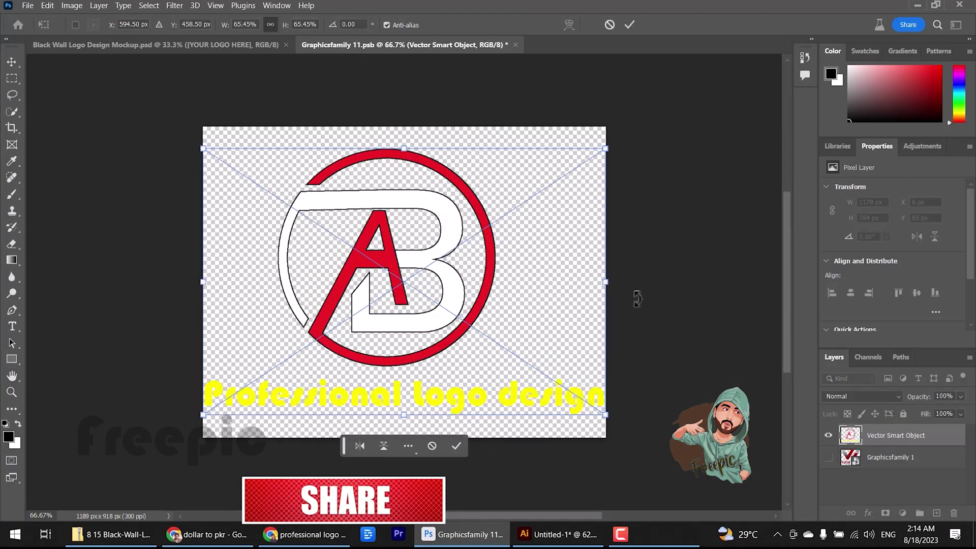
click(630, 24)
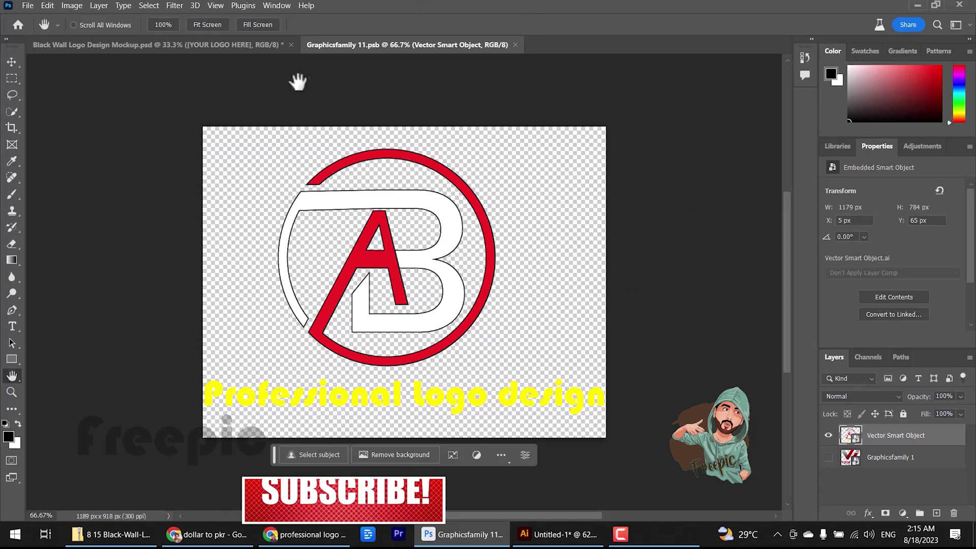
click(275, 44)
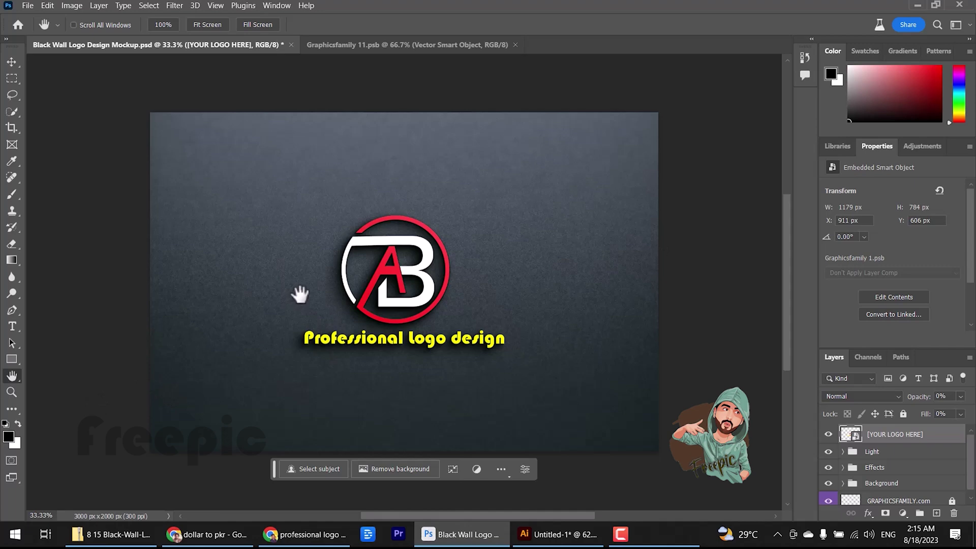
Extend the Graphicsfamily 11.psb canvas outward with the Crop tool to 2137 x 1188 px, leaving room around the logo
click(430, 47)
click(11, 128)
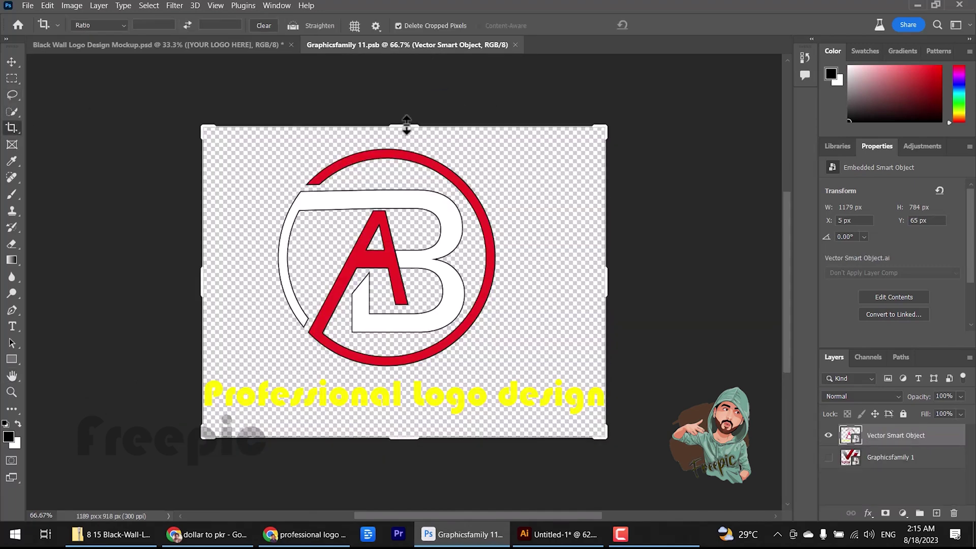
drag(405, 127, 406, 81)
drag(606, 276, 699, 276)
drag(110, 289, 42, 288)
scroll(384, 264, down, 2)
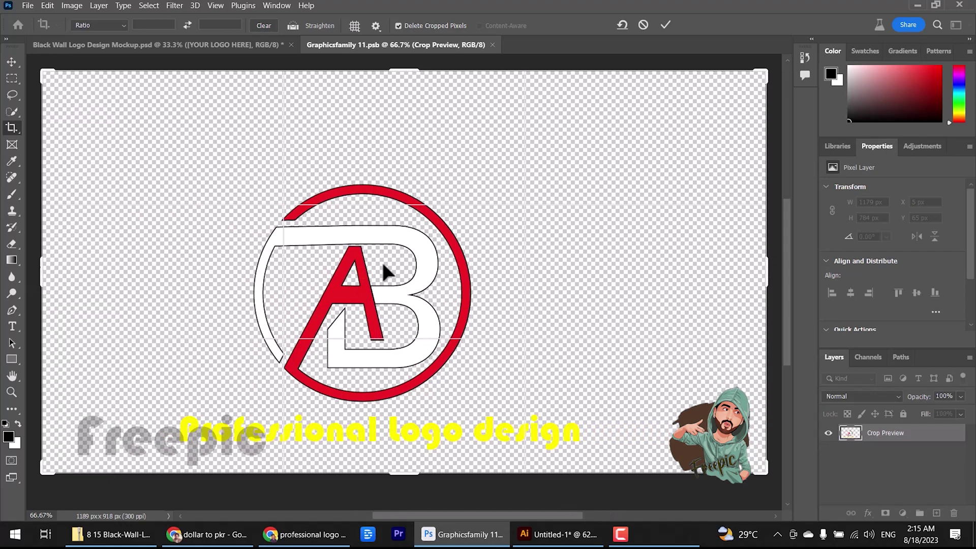
drag(376, 288, 388, 221)
drag(472, 236, 470, 236)
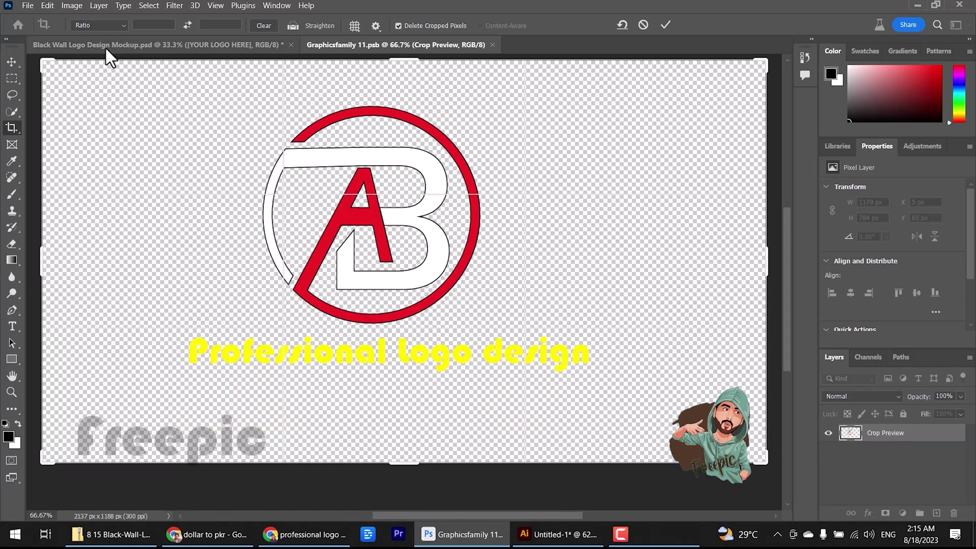
Scale the logo up to about 1653 x 1102 px on the enlarged canvas and save it to update the wall mockup
key(ctrl+v)
drag(584, 238, 725, 238)
drag(371, 238, 346, 258)
drag(156, 263, 127, 264)
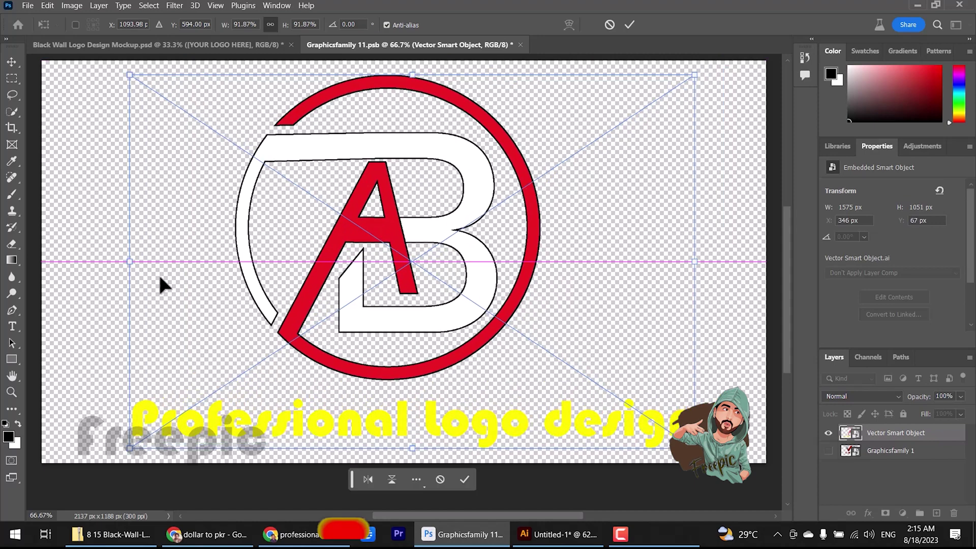
click(630, 25)
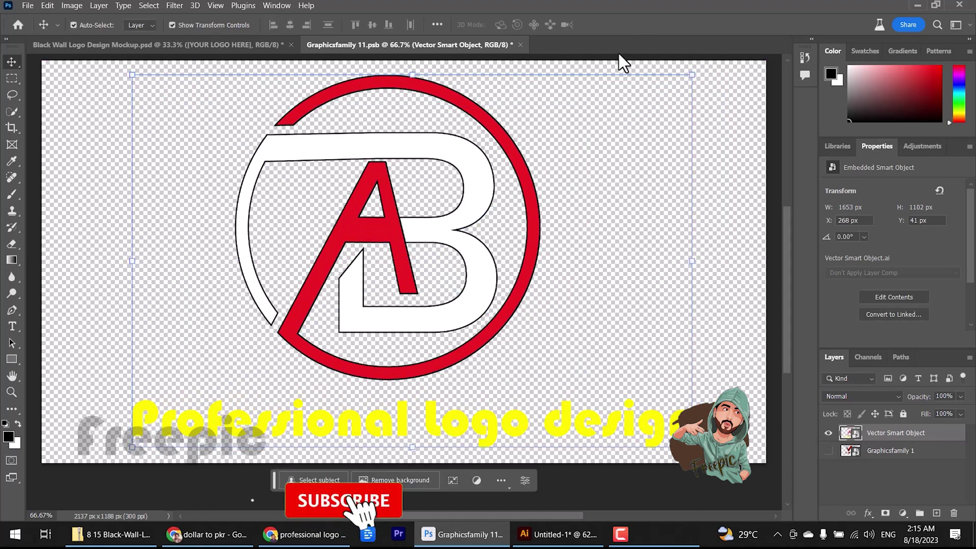
click(216, 48)
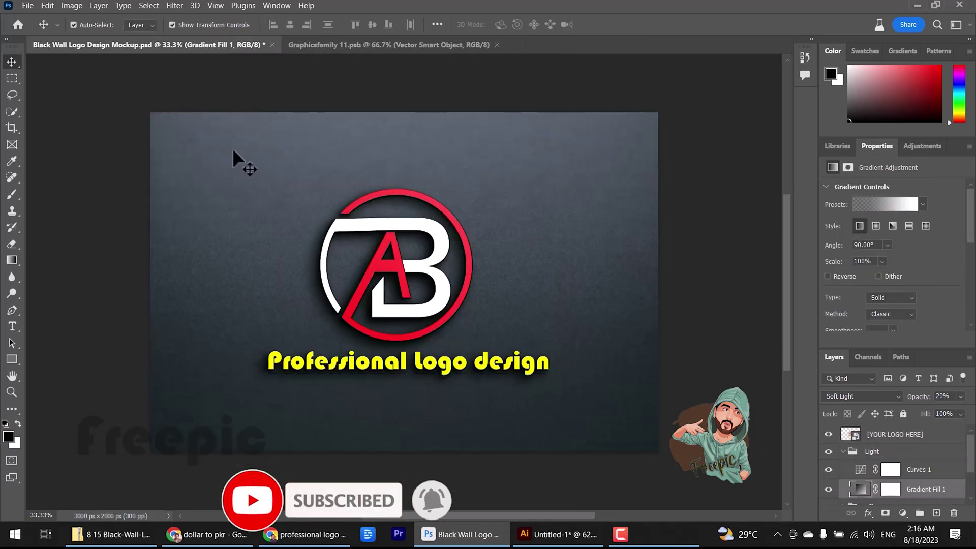